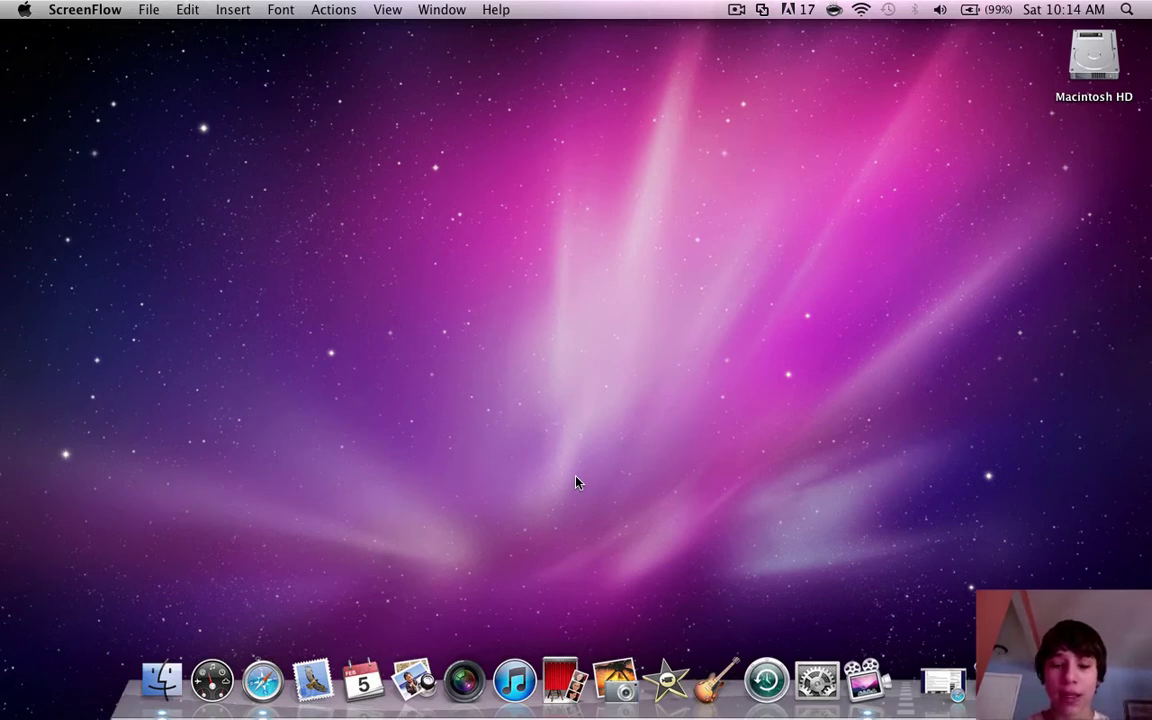
Step: Bring Safari back showing the How-to Boot Android on your x86 PC article
{"action": "left_click", "coordinate": [945, 690]}
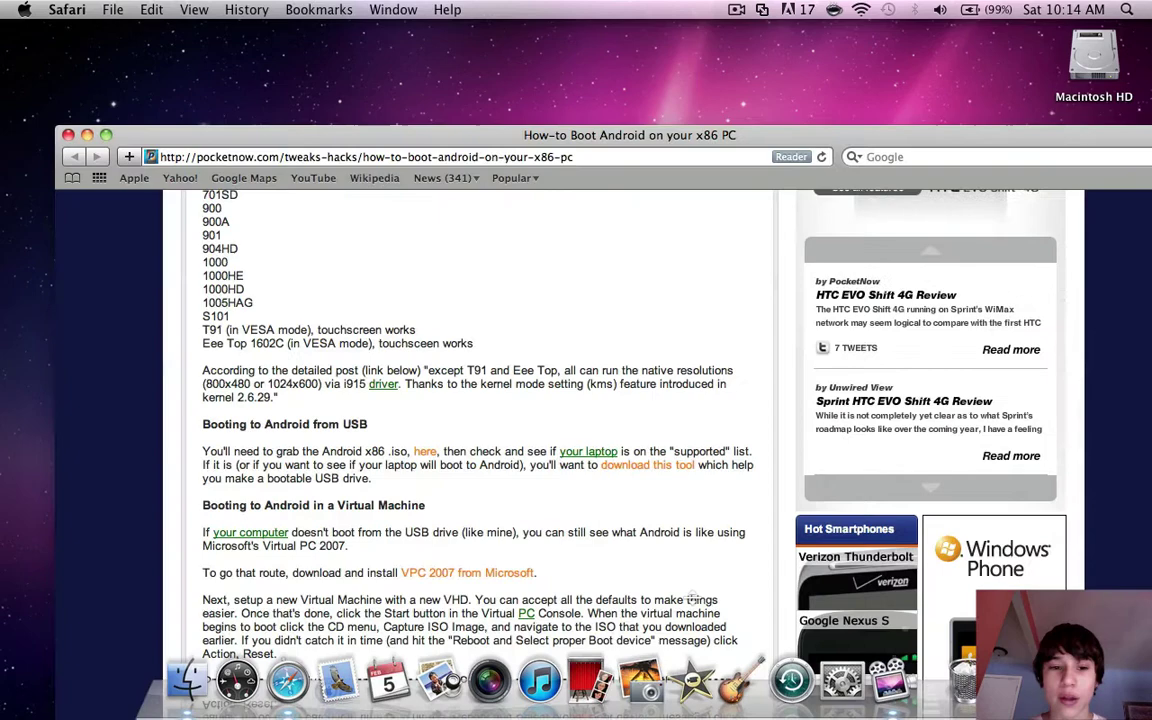
{"action": "scroll", "coordinate": [299, 478], "scroll_direction": "up", "scroll_amount": 5}
{"action": "scroll", "coordinate": [299, 478], "scroll_direction": "down", "scroll_amount": 4}
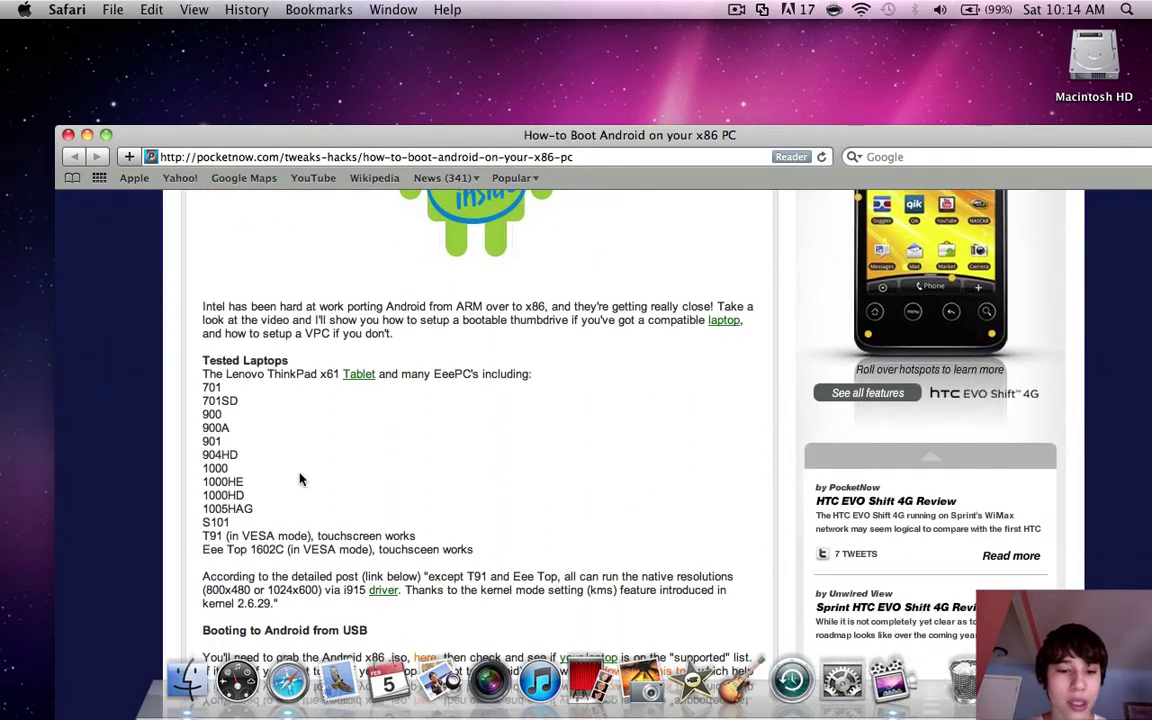
{"action": "scroll", "coordinate": [299, 478], "scroll_direction": "down", "scroll_amount": 3}
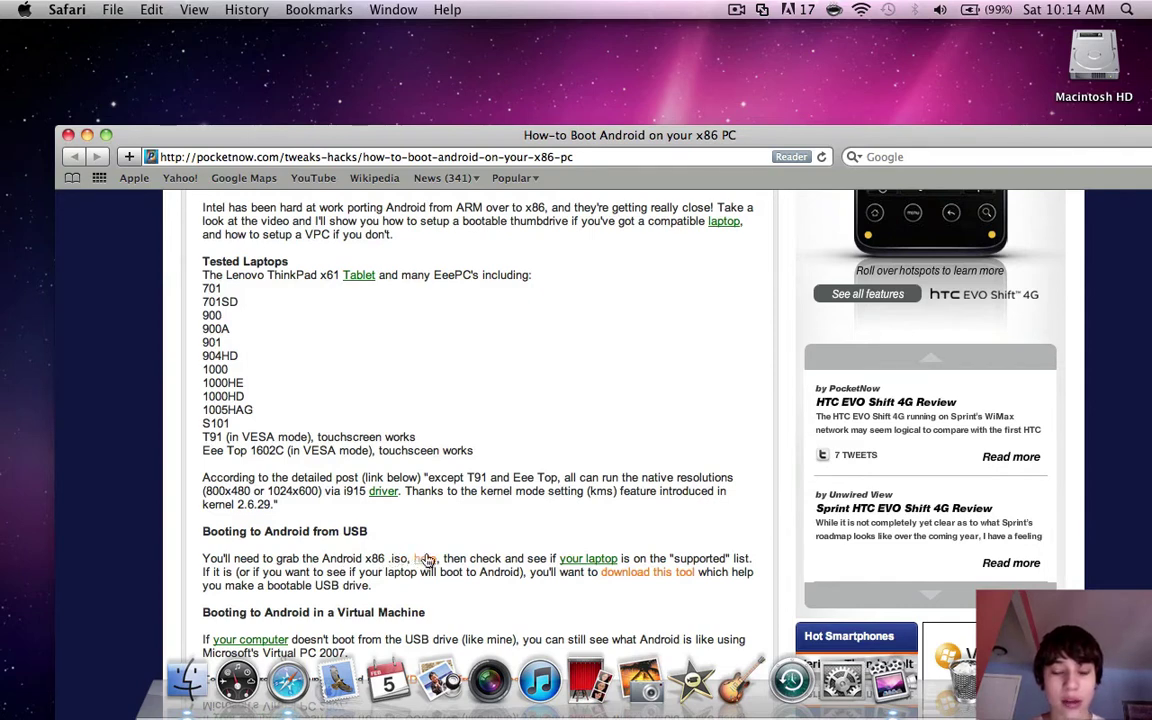
Step: Start and stop the android-x86-1.6-r2.iso download, then move the article window top-left
{"action": "left_click", "coordinate": [425, 559]}
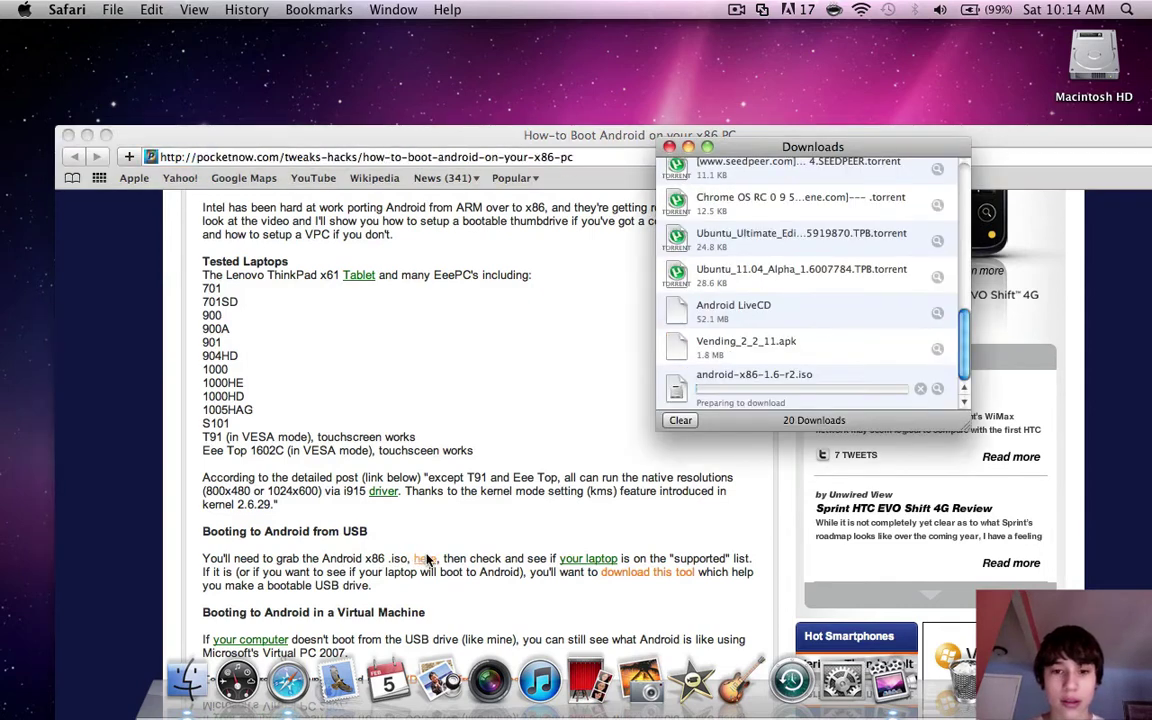
{"action": "left_click", "coordinate": [920, 390]}
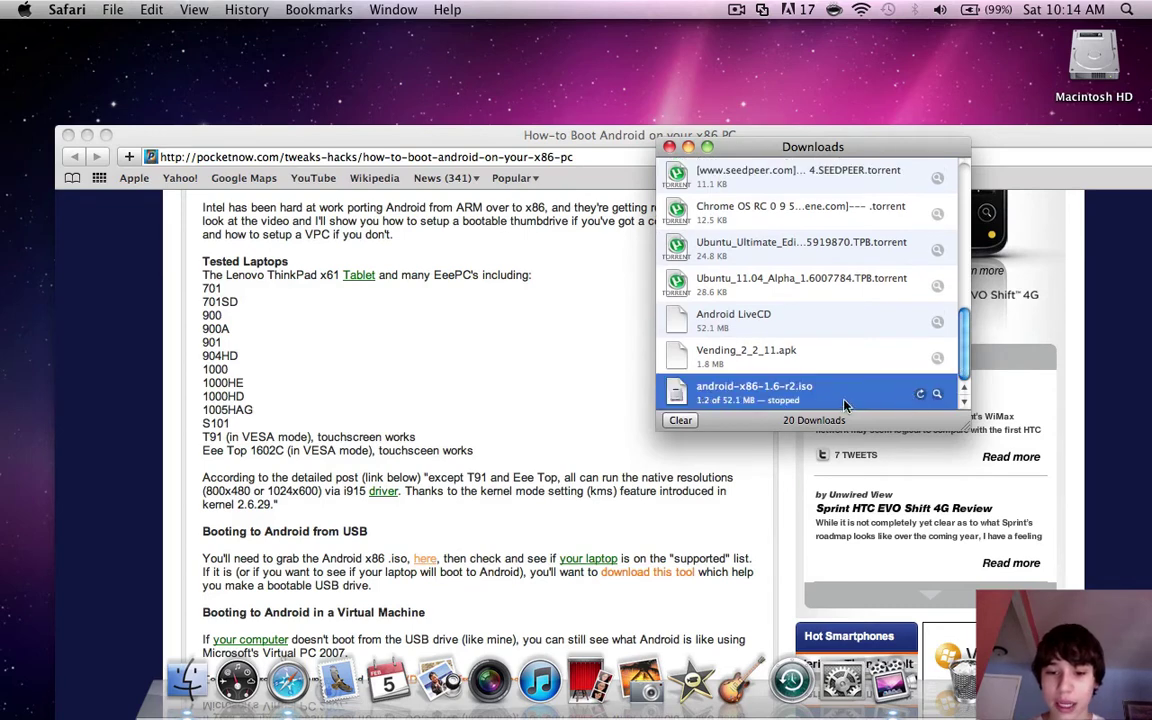
{"action": "left_click", "coordinate": [182, 178]}
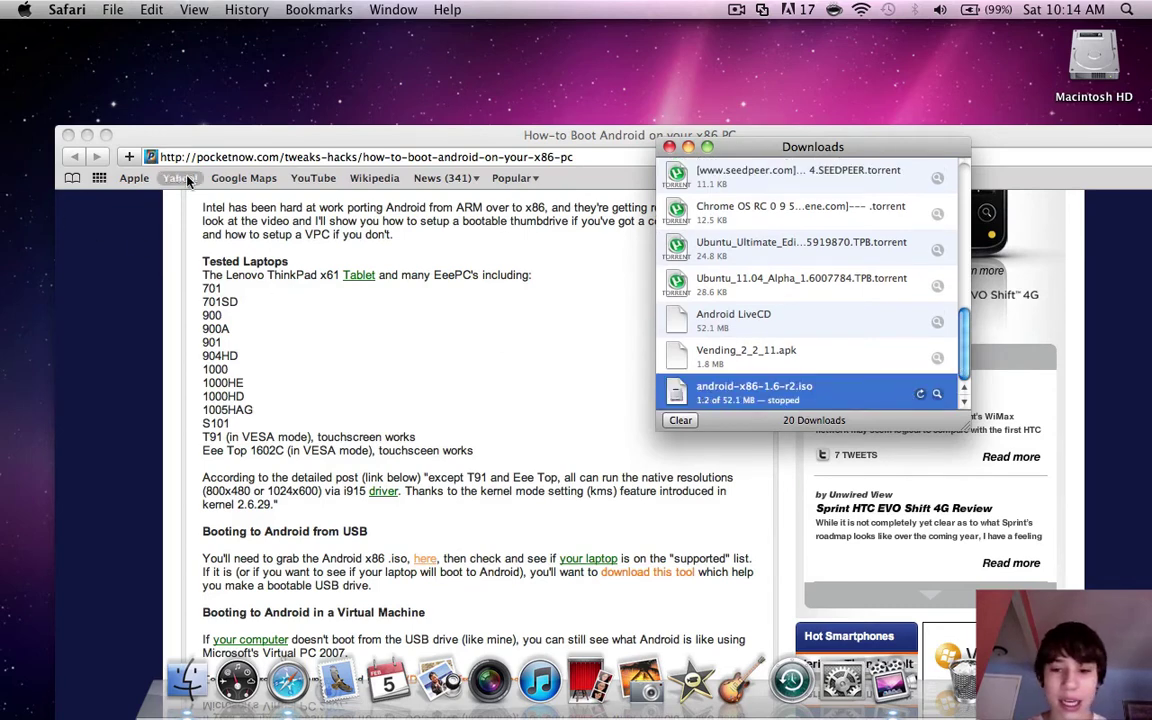
{"action": "left_click_drag", "start_coordinate": [187, 180], "coordinate": [72, 150]}
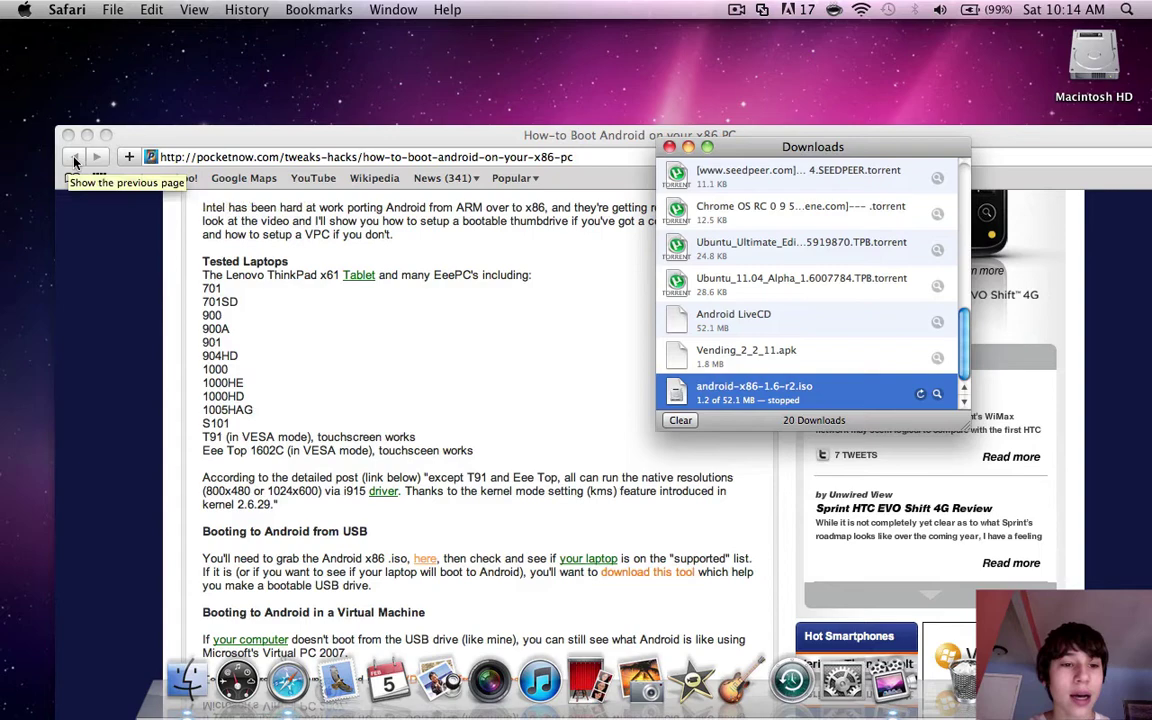
{"action": "left_click", "coordinate": [191, 140]}
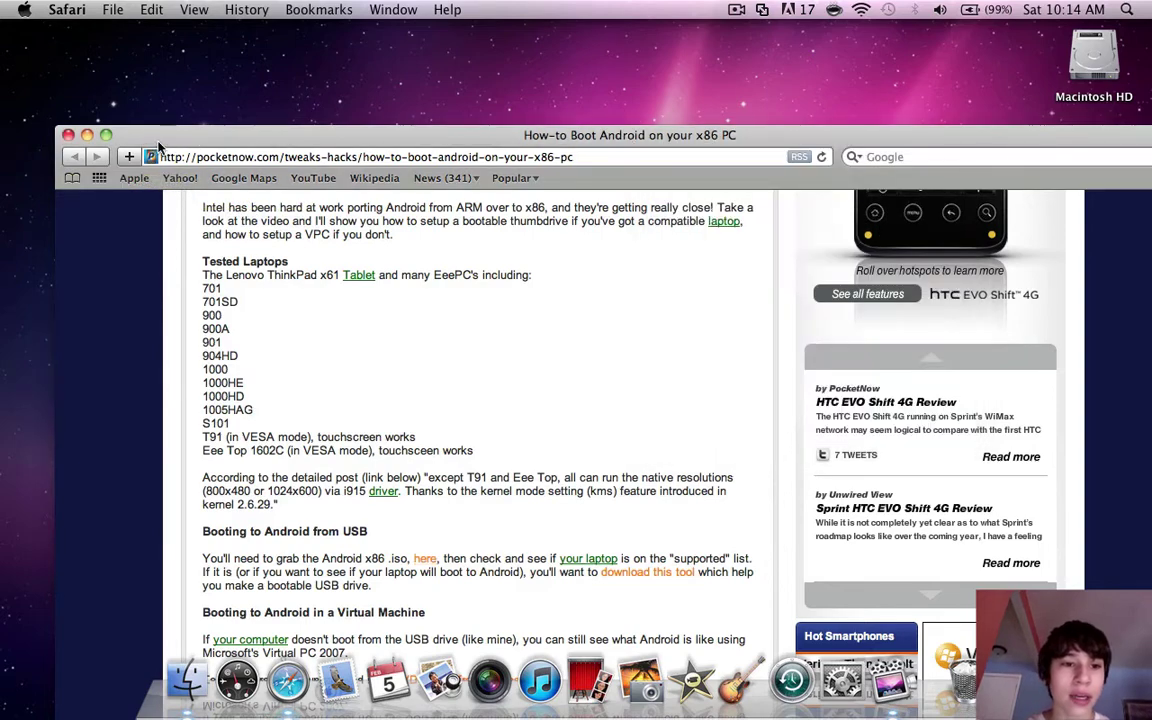
{"action": "left_click_drag", "start_coordinate": [167, 141], "coordinate": [113, 33]}
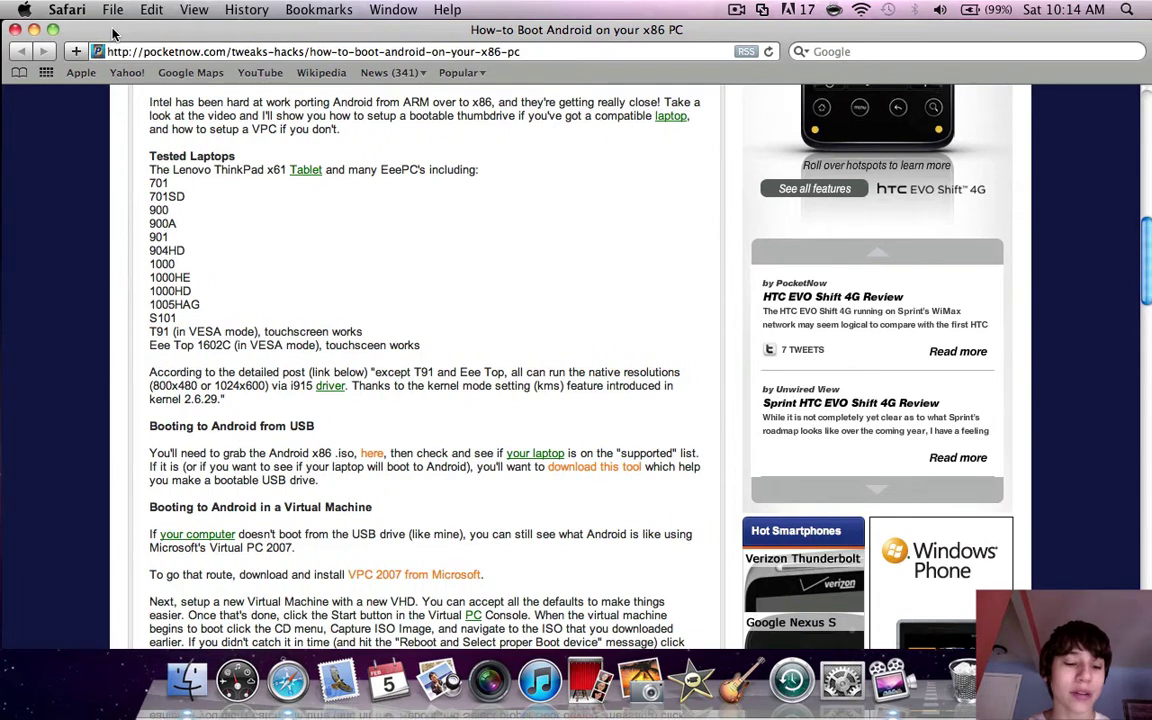
Step: Search Google for 'vmware fusion', correcting the query along the way
{"action": "left_click", "coordinate": [800, 50]}
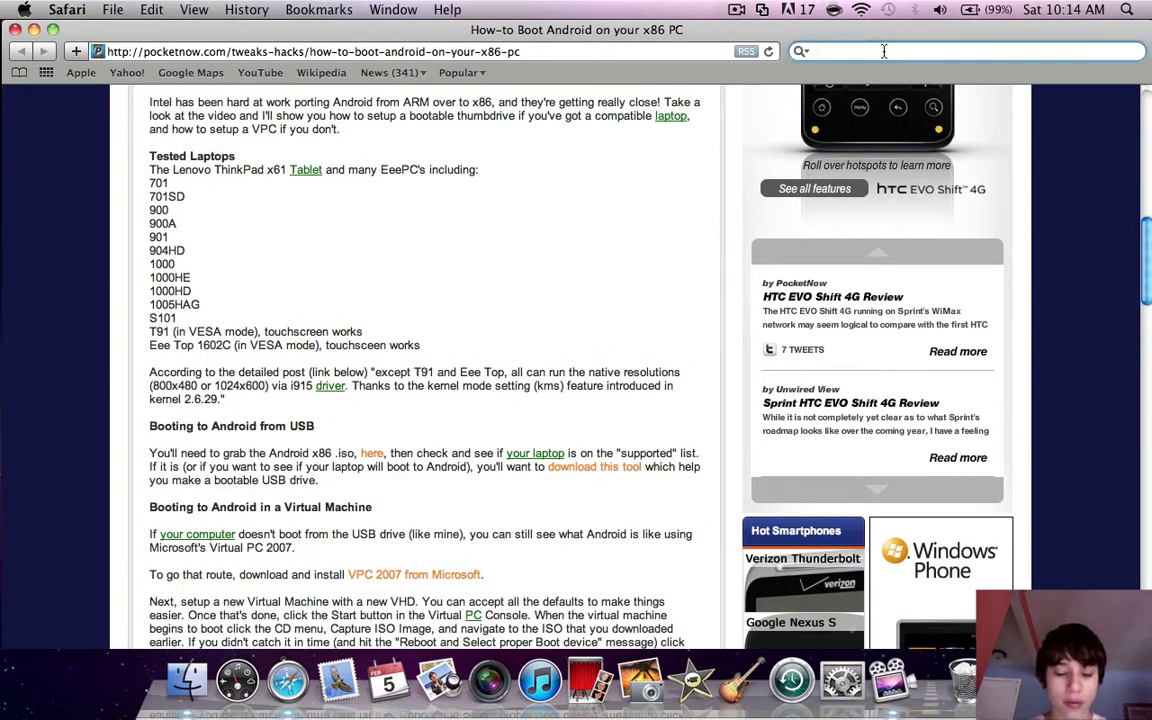
{"action": "type", "text": "vmware fusion"}
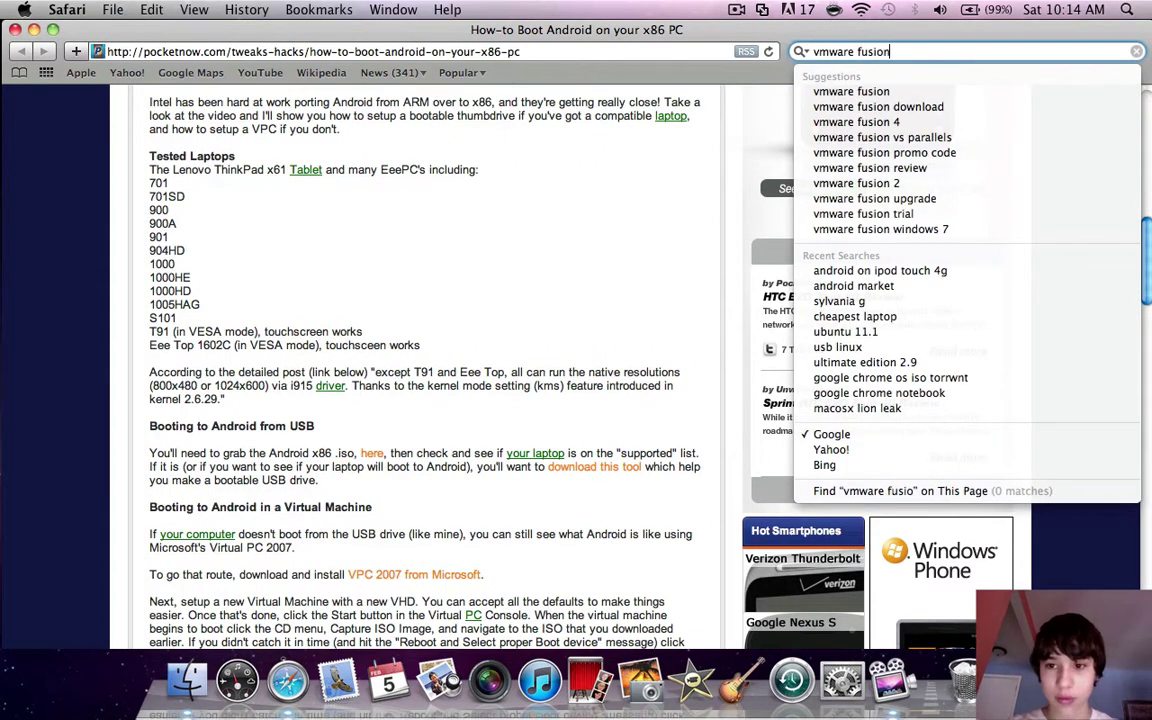
{"action": "key", "text": "Return"}
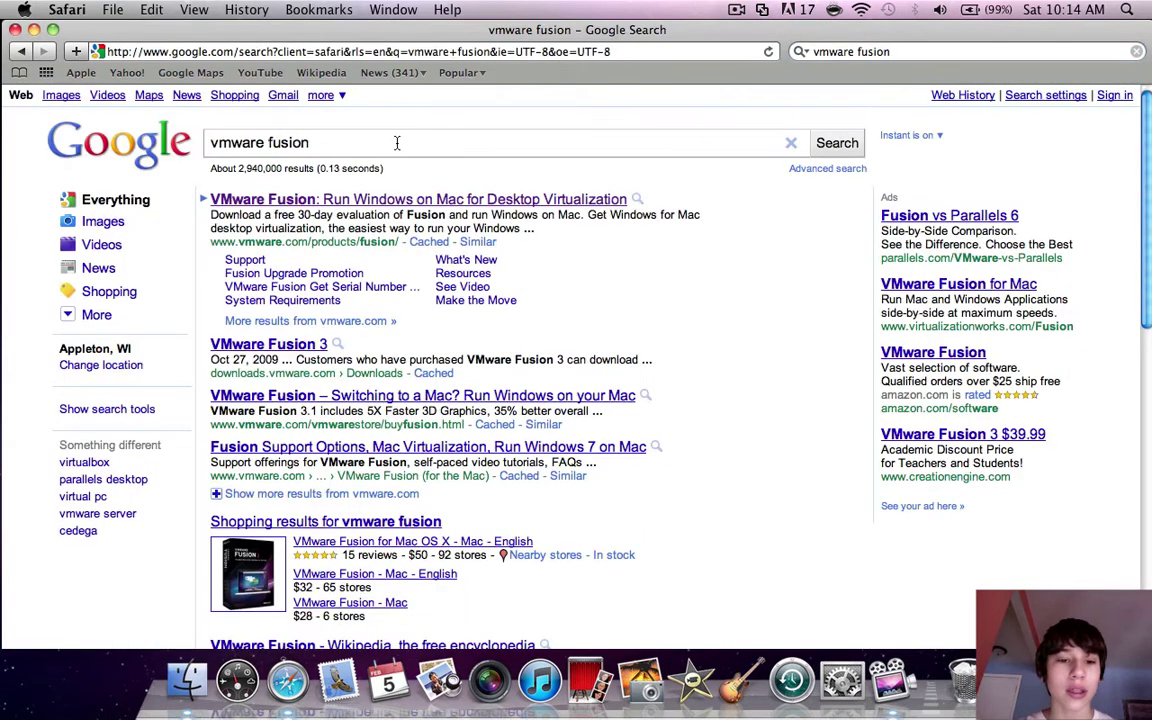
{"action": "key", "text": "BackSpace"}
{"action": "key", "text": "BackSpace"}
{"action": "key", "text": "BackSpace"}
{"action": "key", "text": "BackSpace"}
{"action": "key", "text": "BackSpace"}
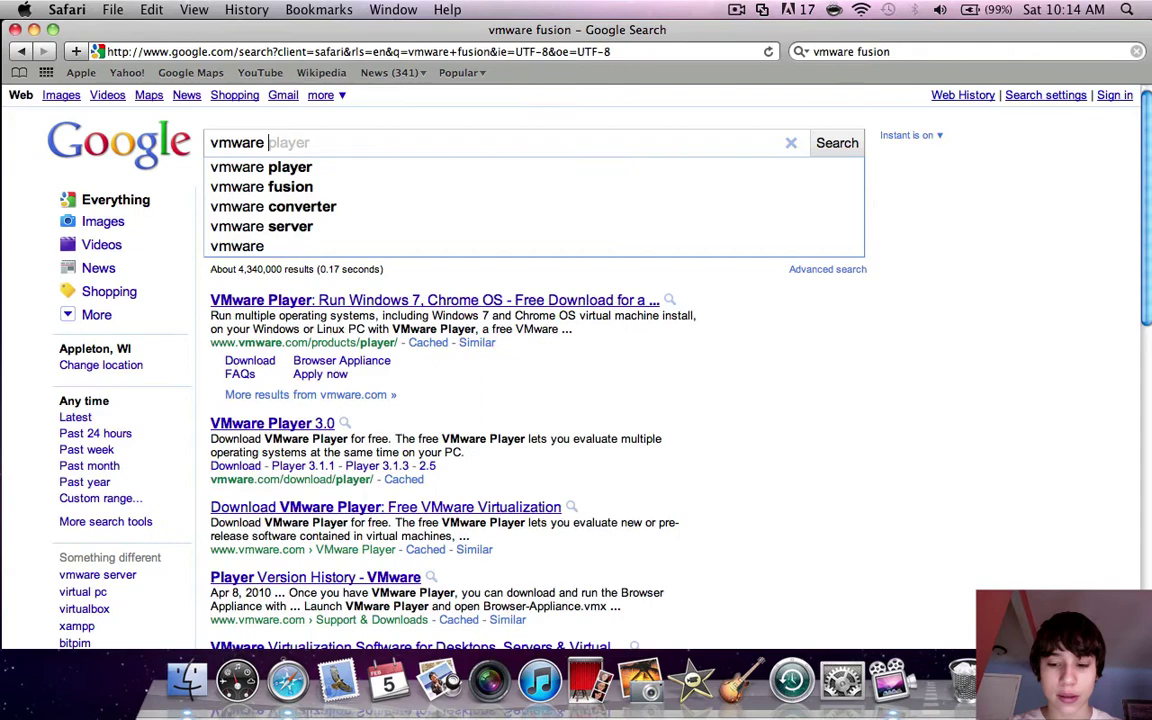
{"action": "type", "text": "ust"}
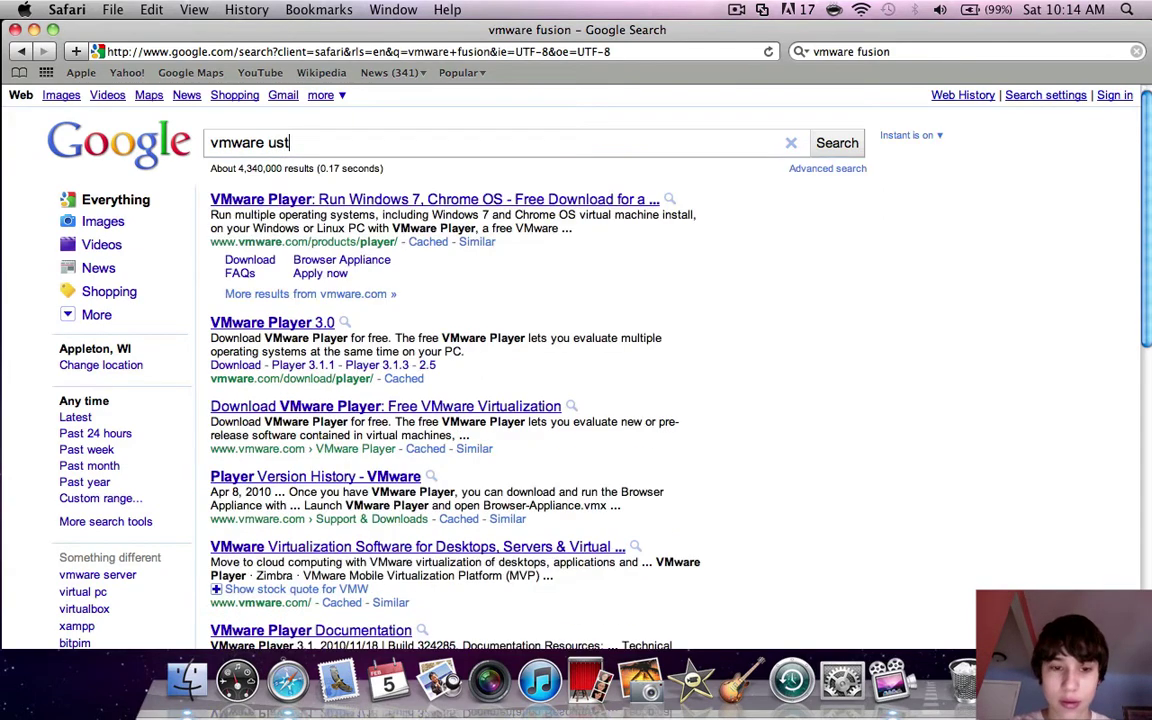
{"action": "key", "text": "BackSpace"}
{"action": "key", "text": "BackSpace"}
{"action": "type", "text": "fusion"}
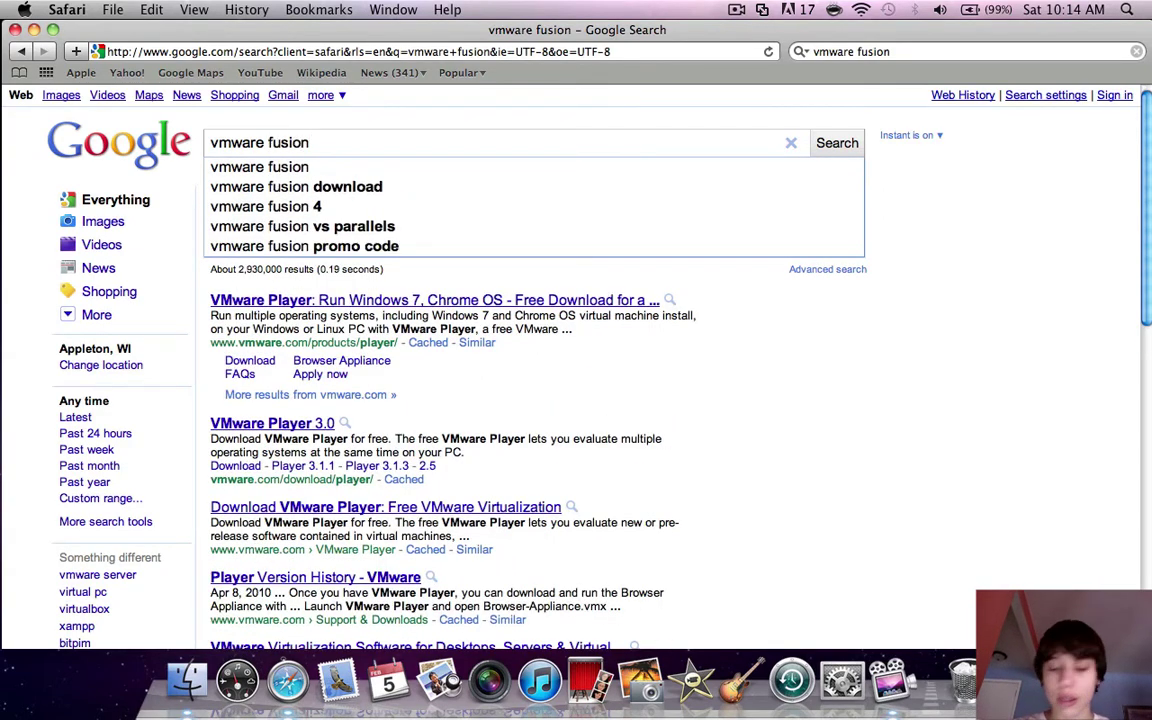
{"action": "key", "text": "Return"}
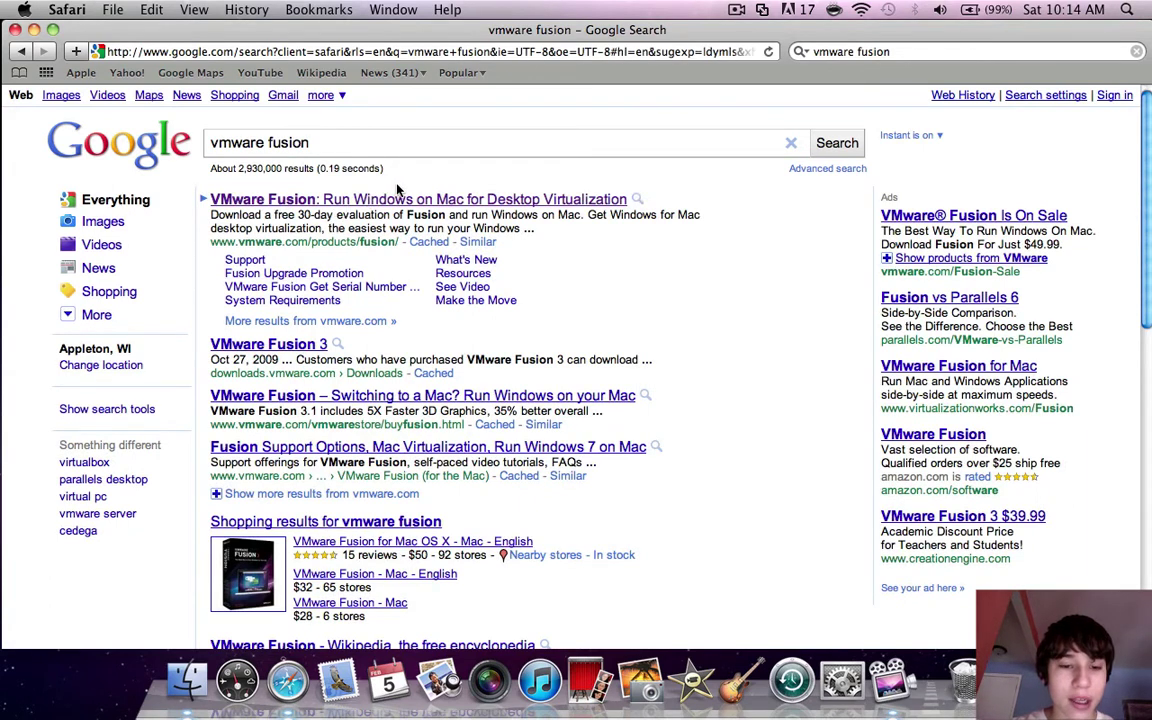
Step: Refine the query with '4' and 'torrent', then trim it back to 'vmware fusion'
{"action": "left_click", "coordinate": [322, 145]}
{"action": "type", "text": "4"}
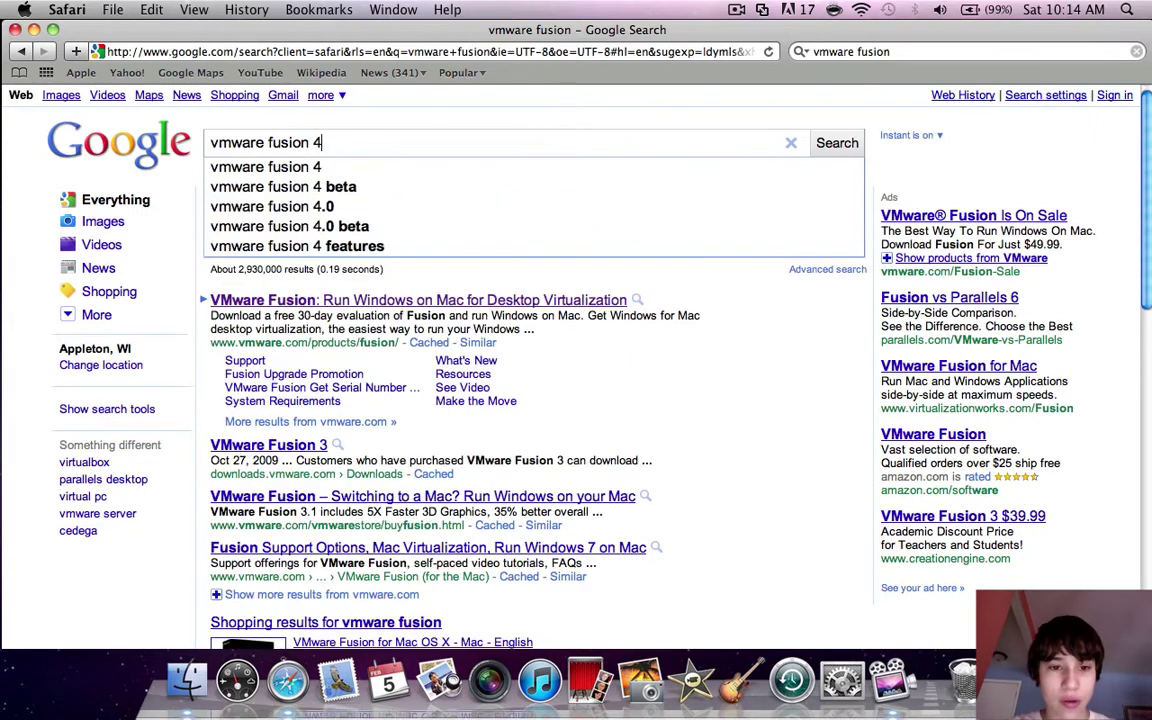
{"action": "key", "text": "BackSpace"}
{"action": "key", "text": "BackSpace"}
{"action": "type", "text": "t"}
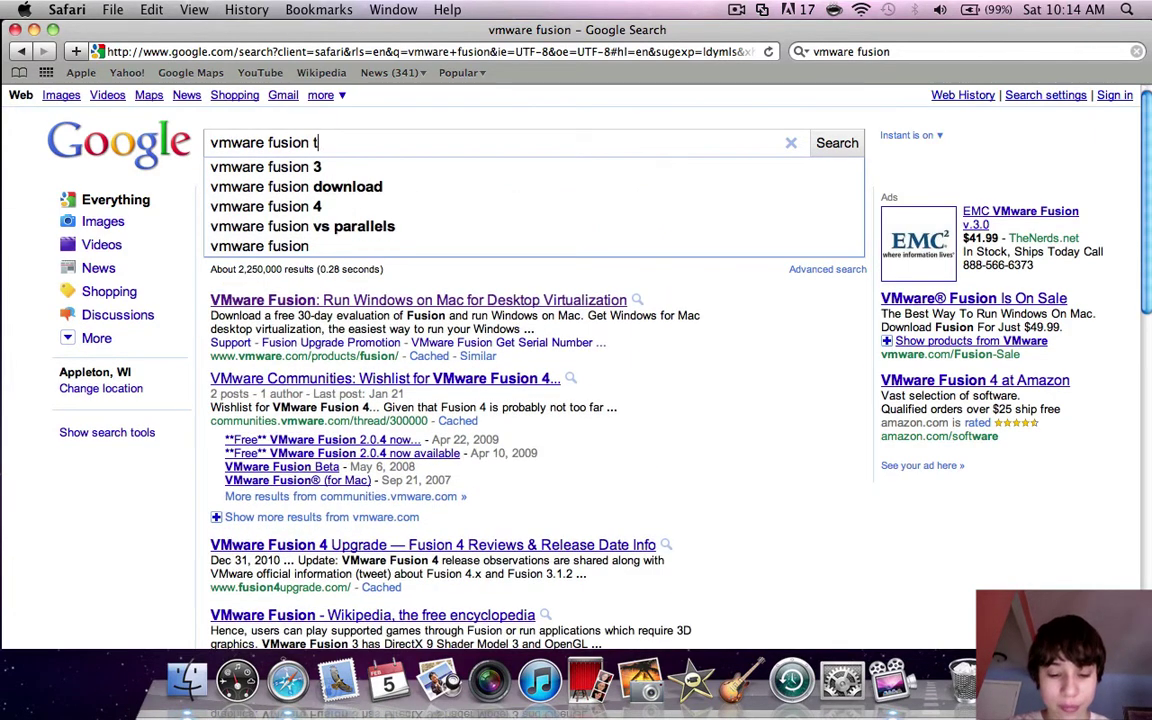
{"action": "type", "text": "orrent"}
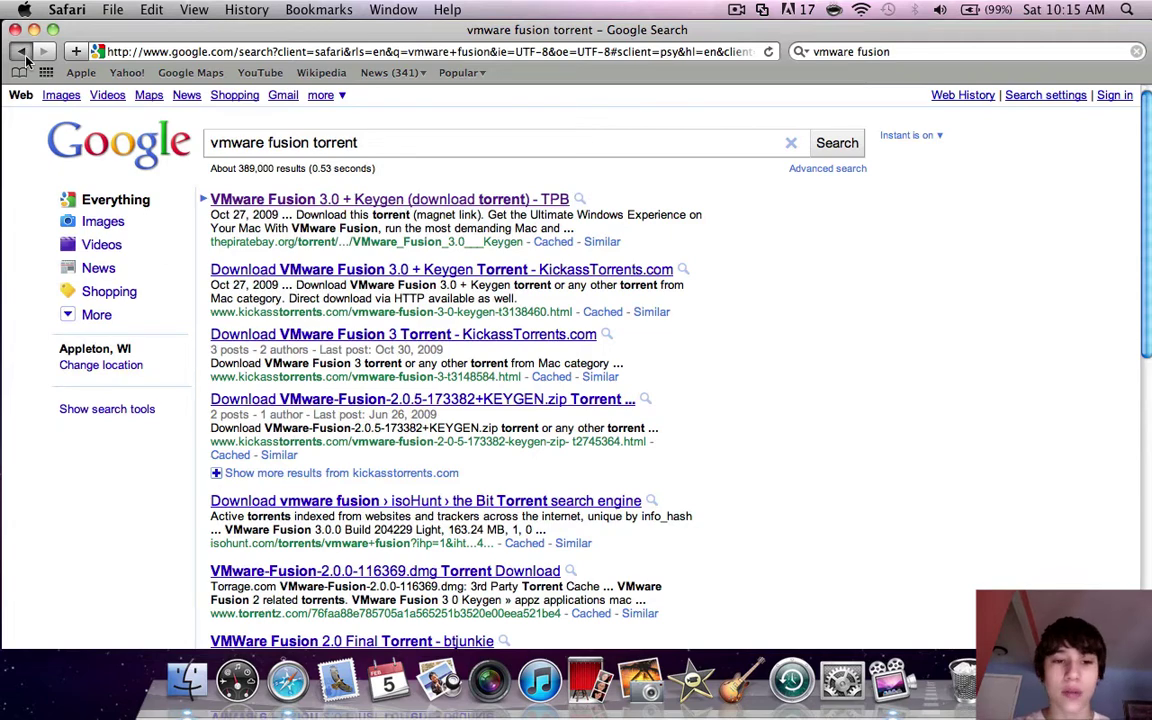
{"action": "key", "text": "alt+BackSpace"}
Step: Search for 'virtual pc 2007' and open Microsoft's Virtual PC 2007 download page
{"action": "key", "text": "super+a"}
{"action": "key", "text": "BackSpace"}
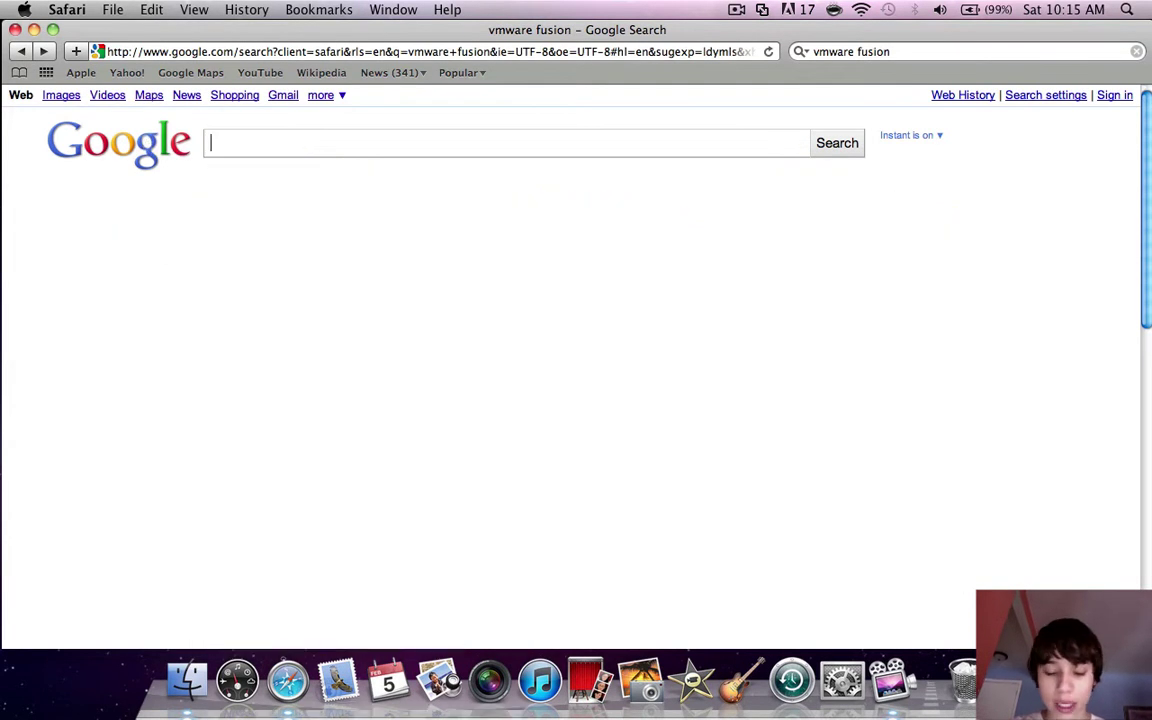
{"action": "type", "text": "virtua"}
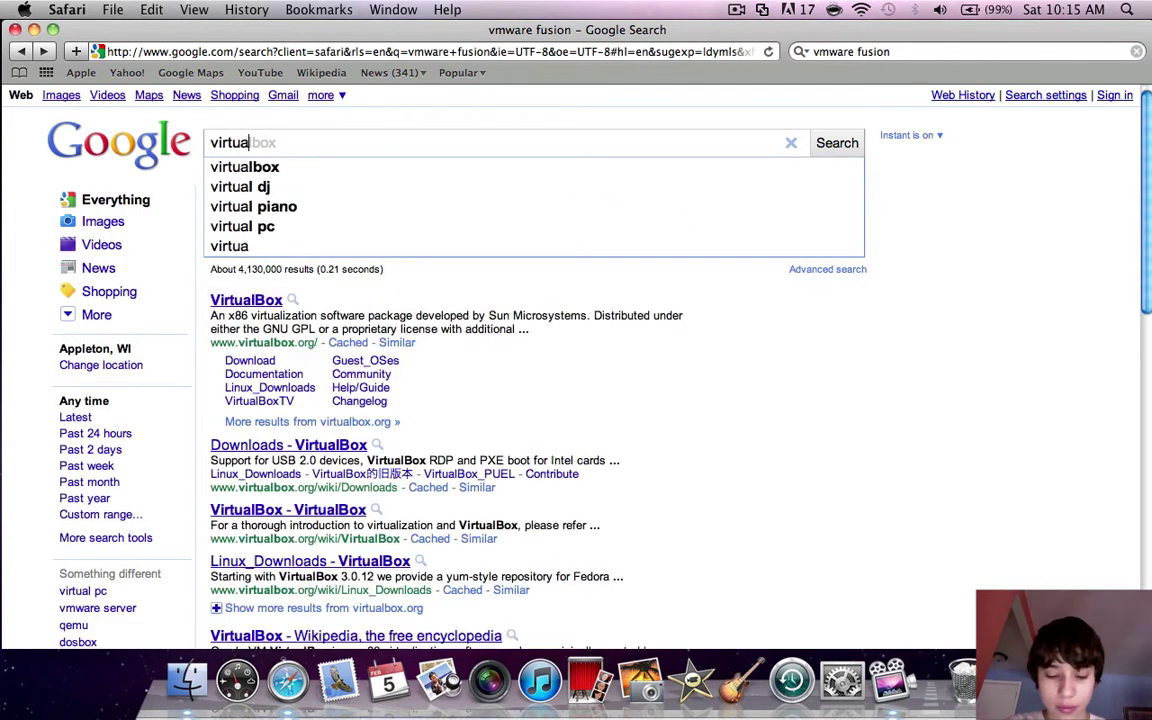
{"action": "type", "text": "l pc 2007"}
{"action": "key", "text": "Return"}
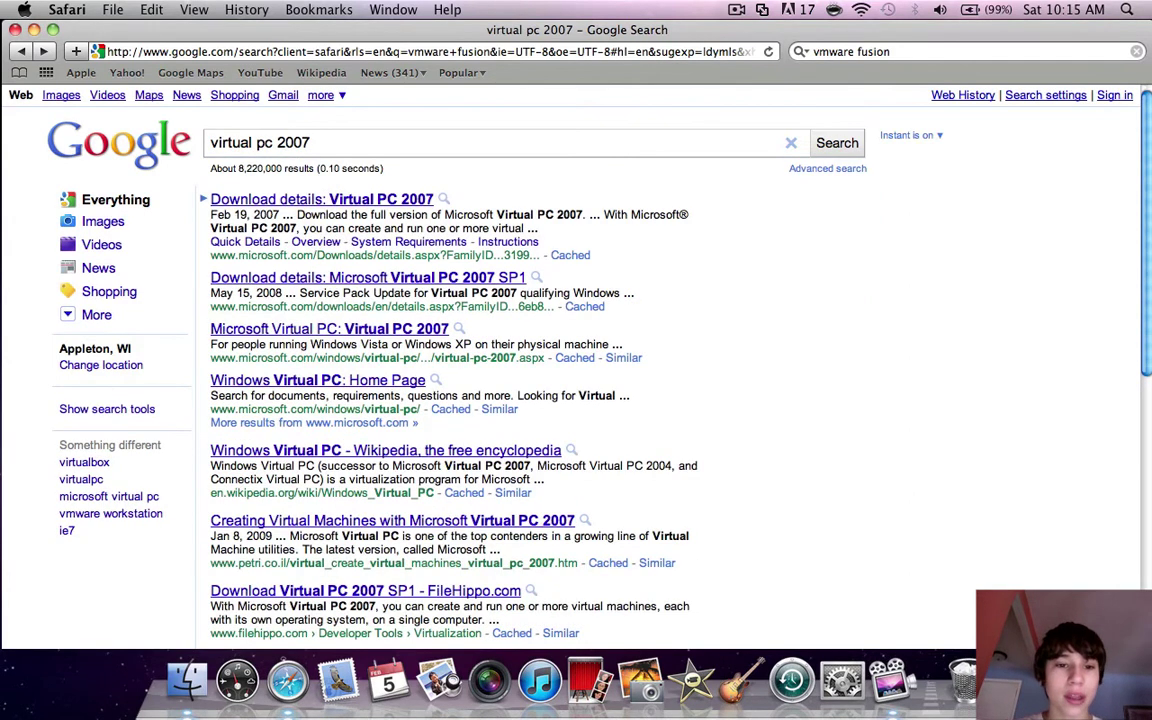
{"action": "left_click", "coordinate": [278, 199]}
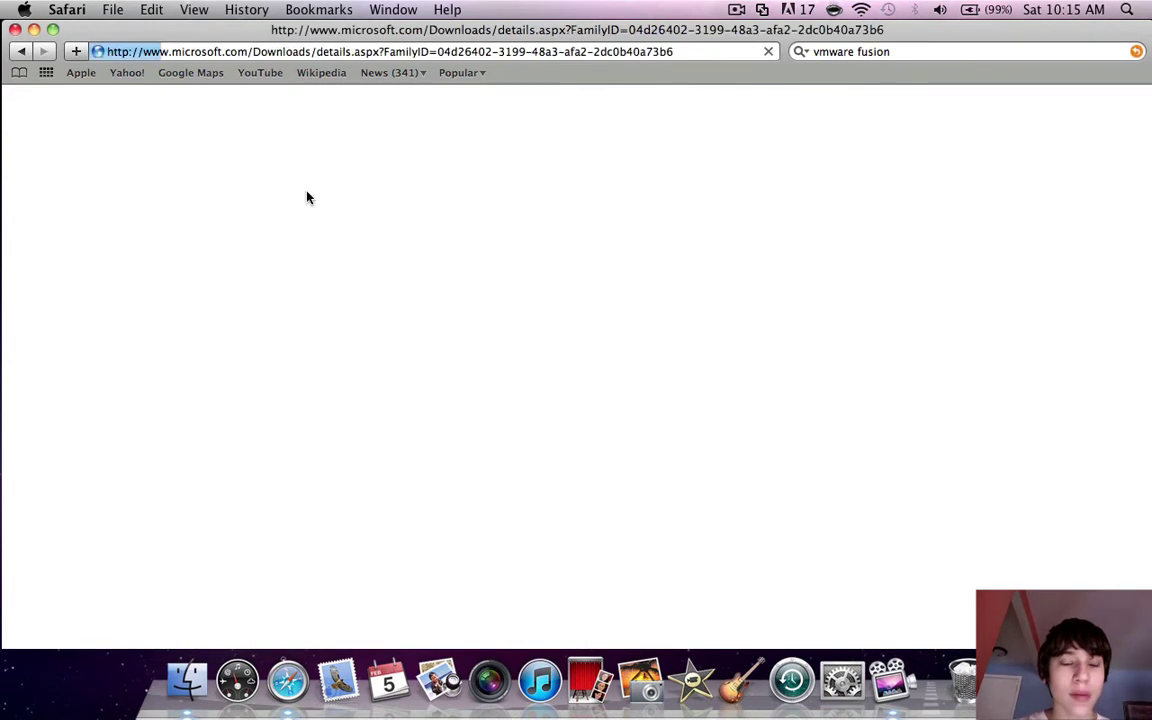
Step: Download the 32-bit and 64-bit setup.exe, return to the results, and close the window
{"action": "scroll", "coordinate": [360, 357], "scroll_direction": "down", "scroll_amount": 5}
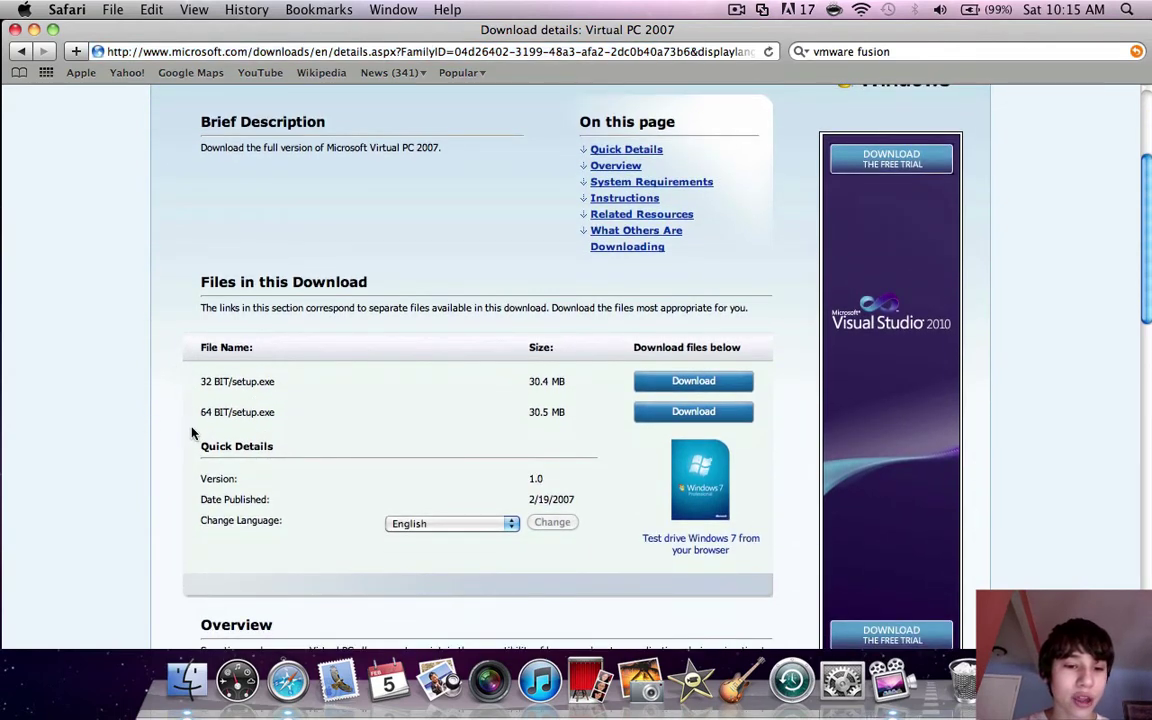
{"action": "left_click", "coordinate": [693, 381]}
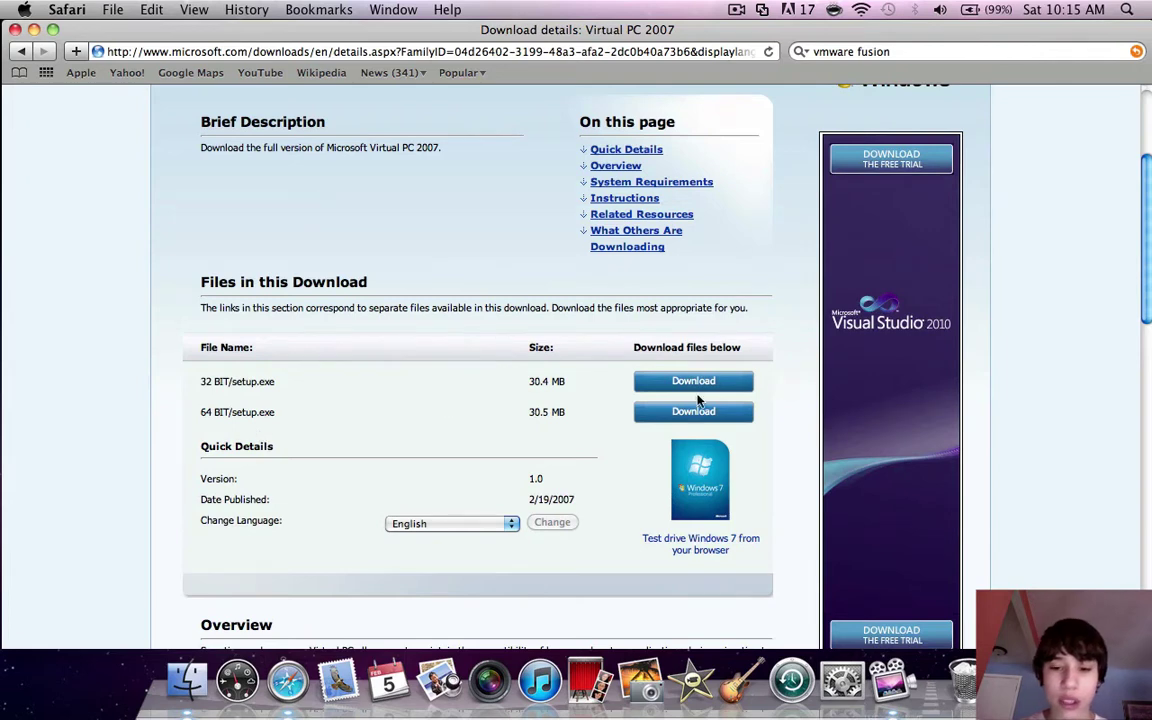
{"action": "left_click", "coordinate": [696, 408]}
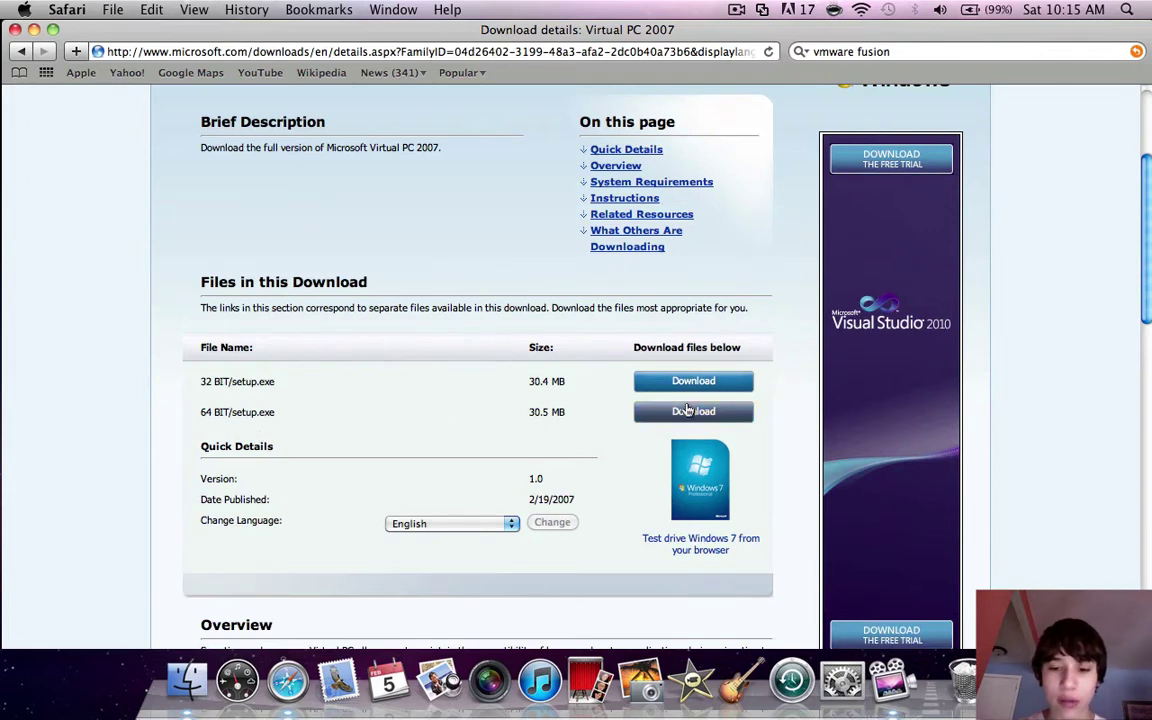
{"action": "left_click", "coordinate": [20, 52]}
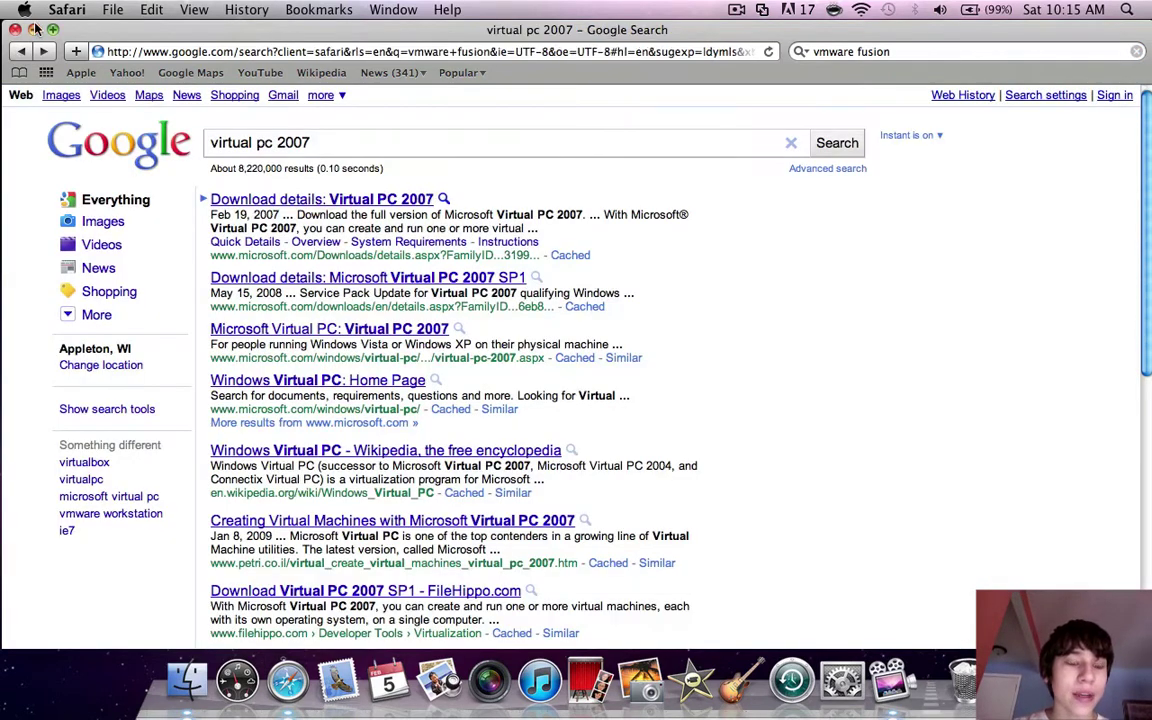
{"action": "left_click", "coordinate": [14, 30]}
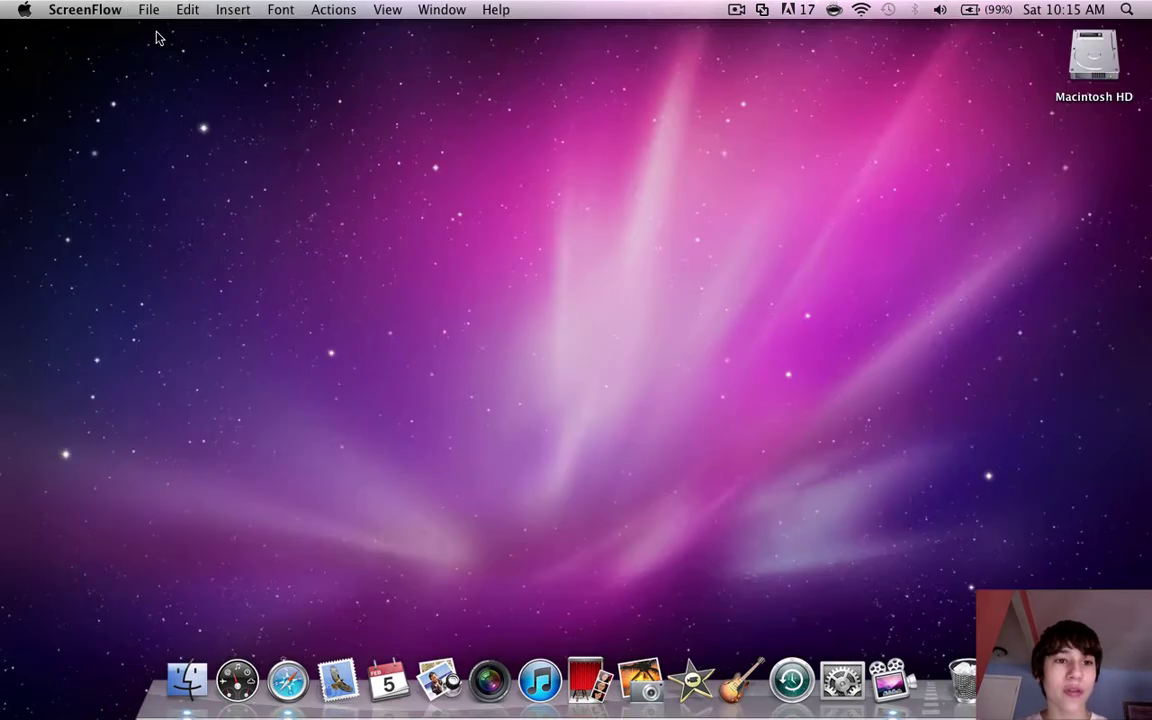
Step: Launch VMware Fusion via Spotlight ('vm'), close the running Android VM and show the library
{"action": "left_click", "coordinate": [1125, 7]}
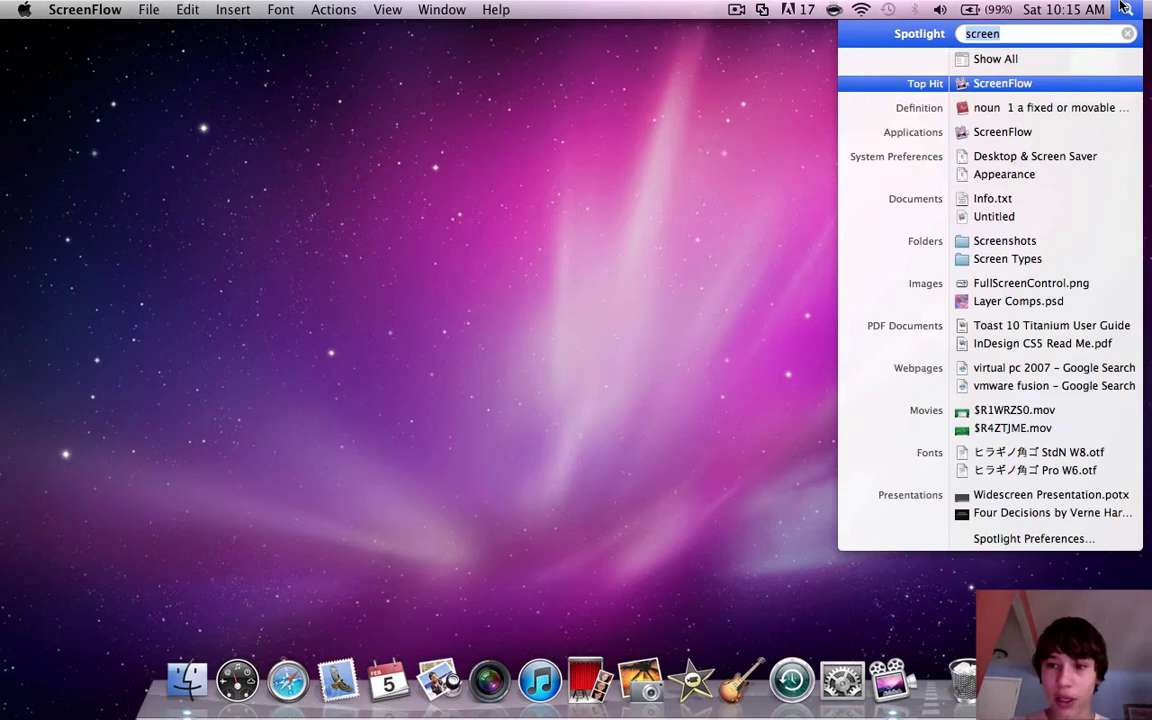
{"action": "type", "text": "vm"}
{"action": "key", "text": "Return"}
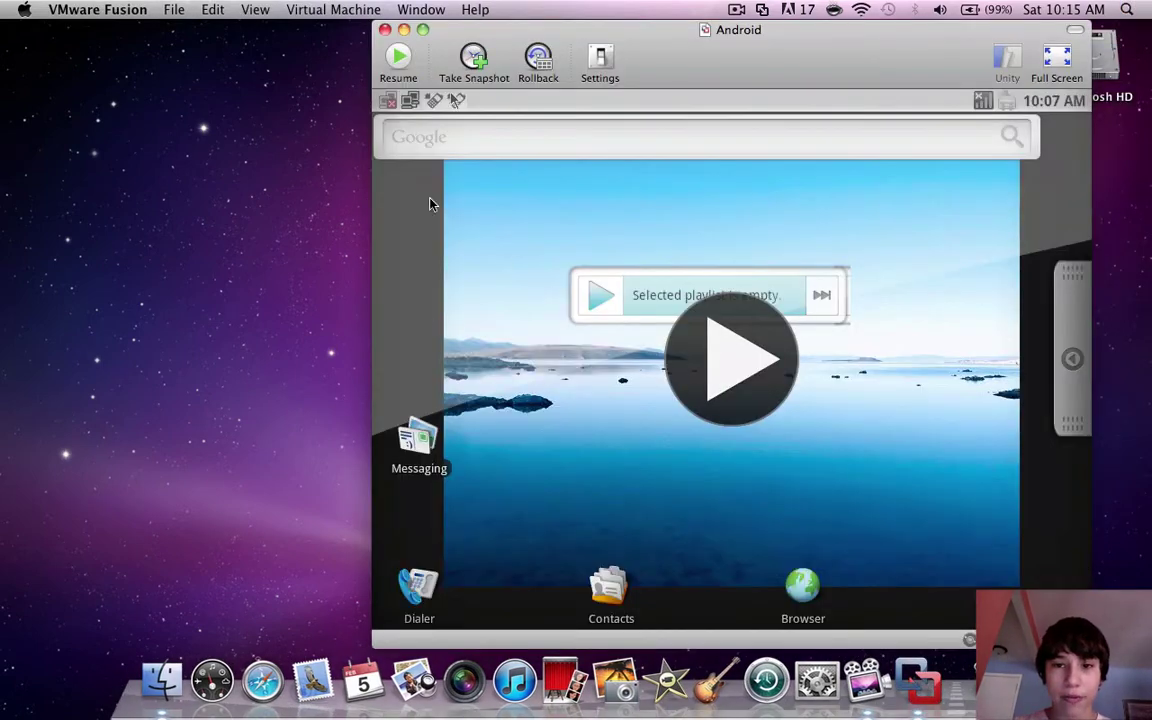
{"action": "left_click", "coordinate": [385, 29]}
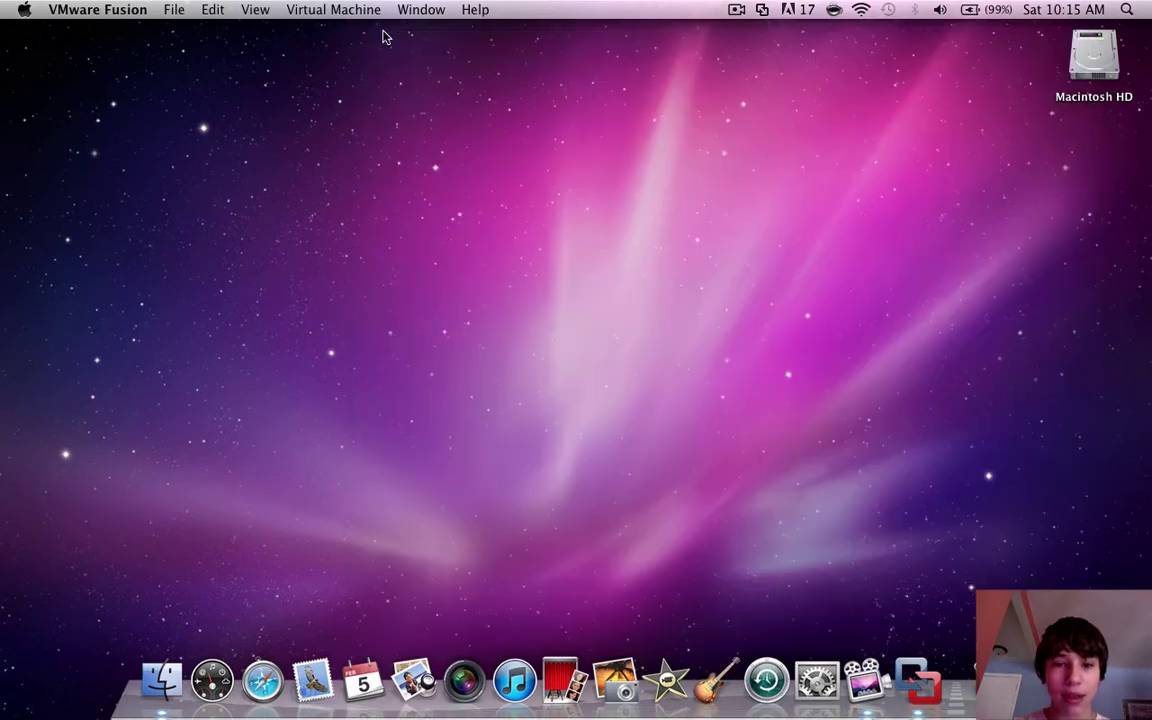
{"action": "left_click", "coordinate": [915, 700]}
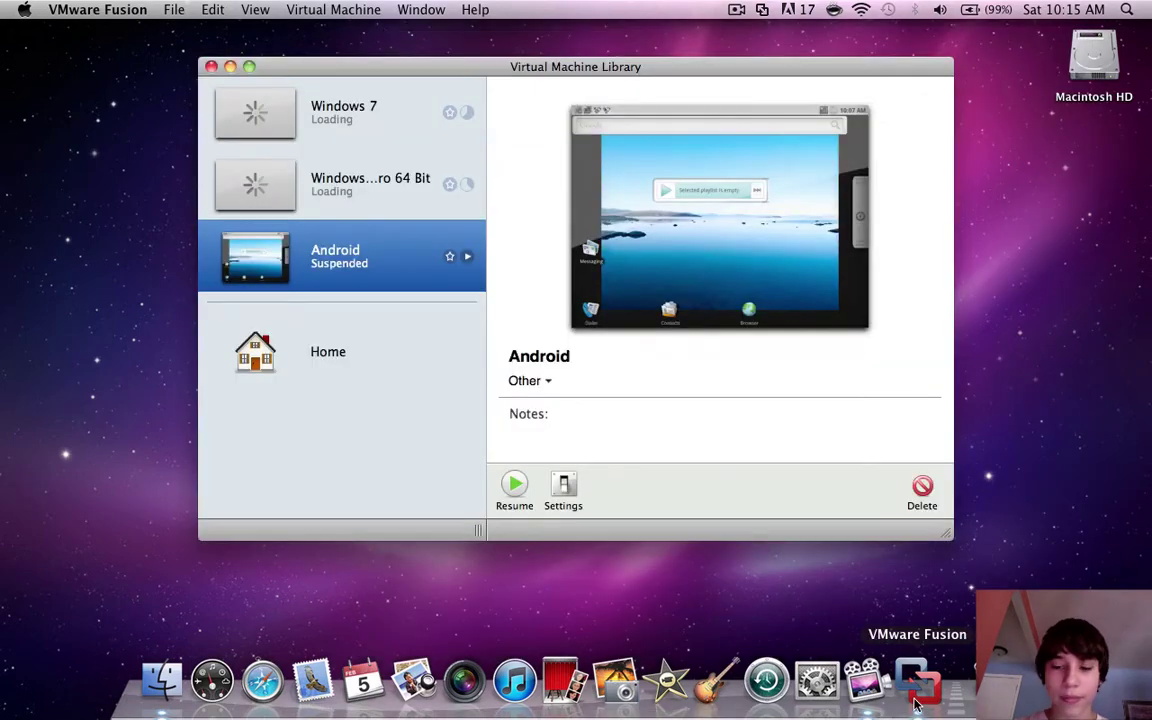
Step: Delete the Android VM and move its files to Trash, then choose File > New
{"action": "left_click", "coordinate": [208, 9]}
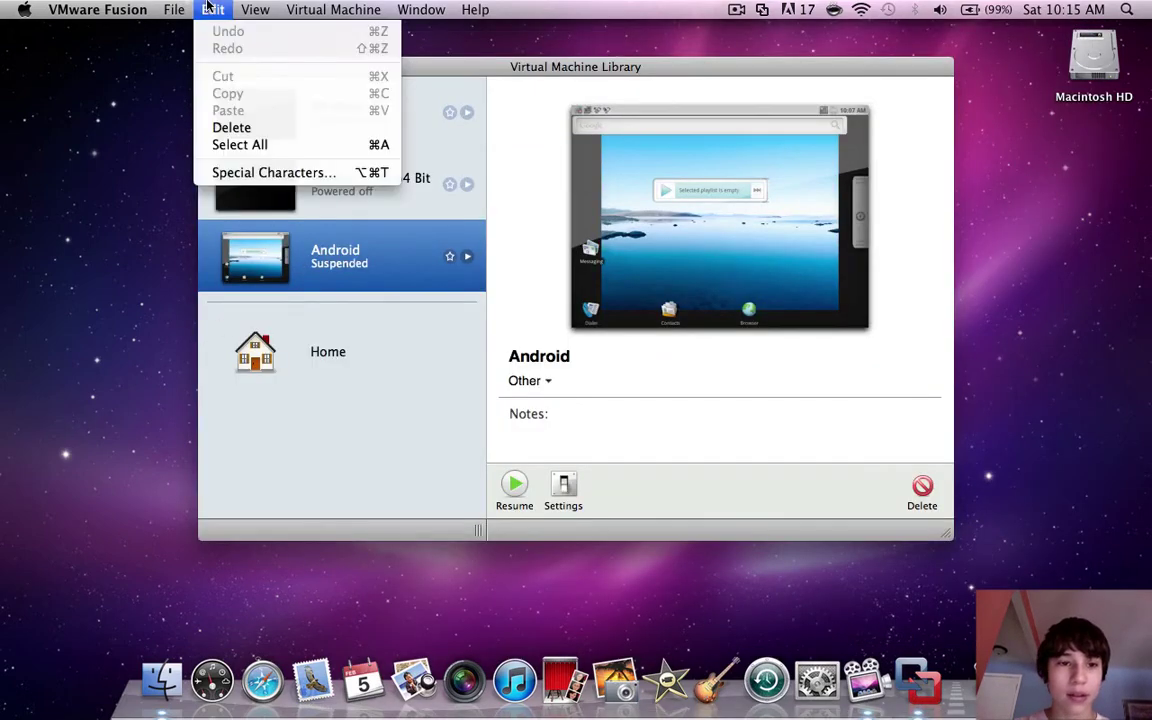
{"action": "left_click", "coordinate": [250, 131]}
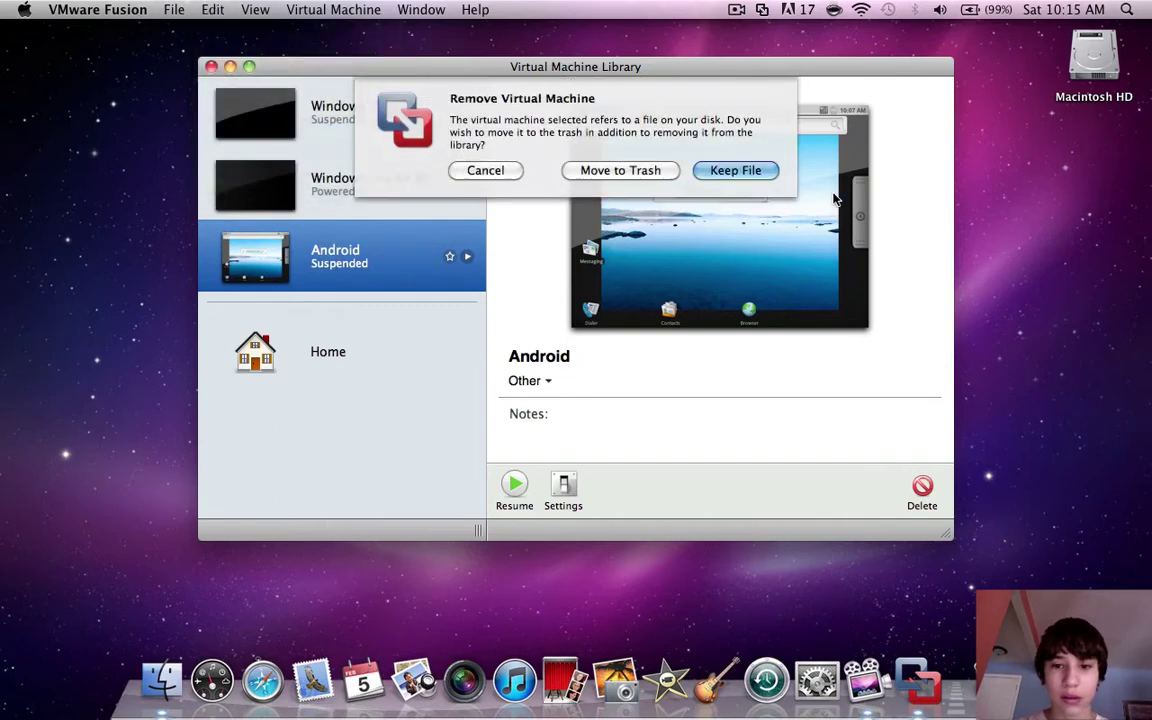
{"action": "left_click", "coordinate": [655, 171]}
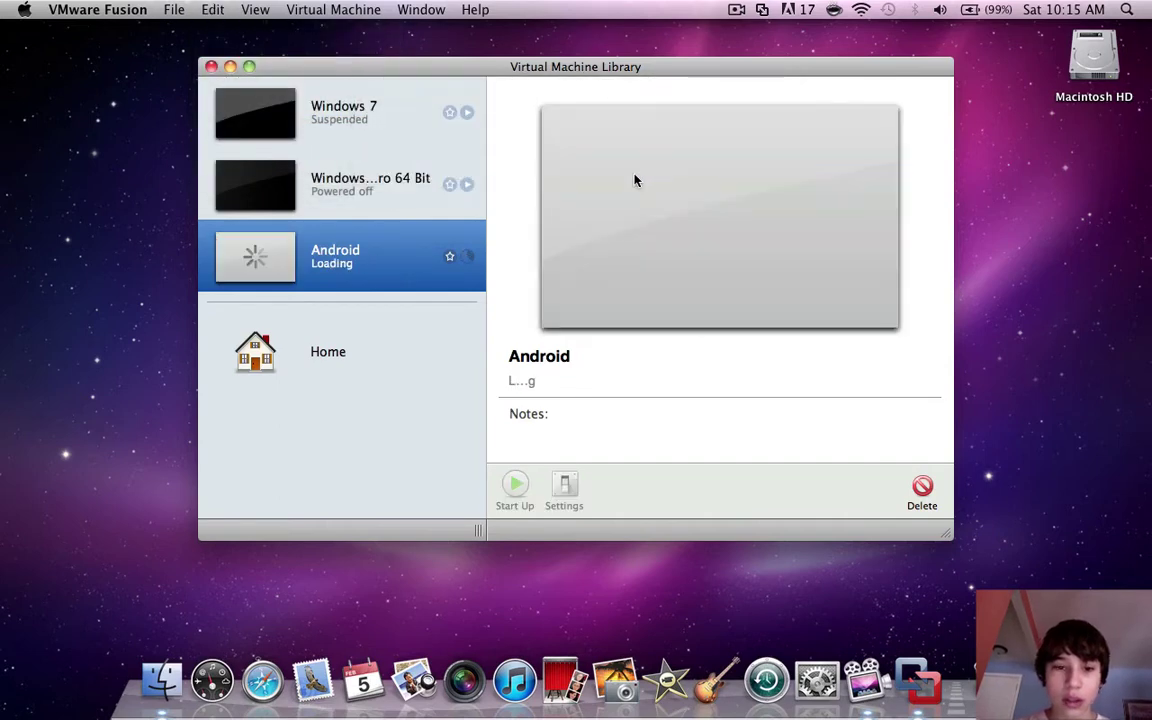
{"action": "left_click", "coordinate": [166, 8]}
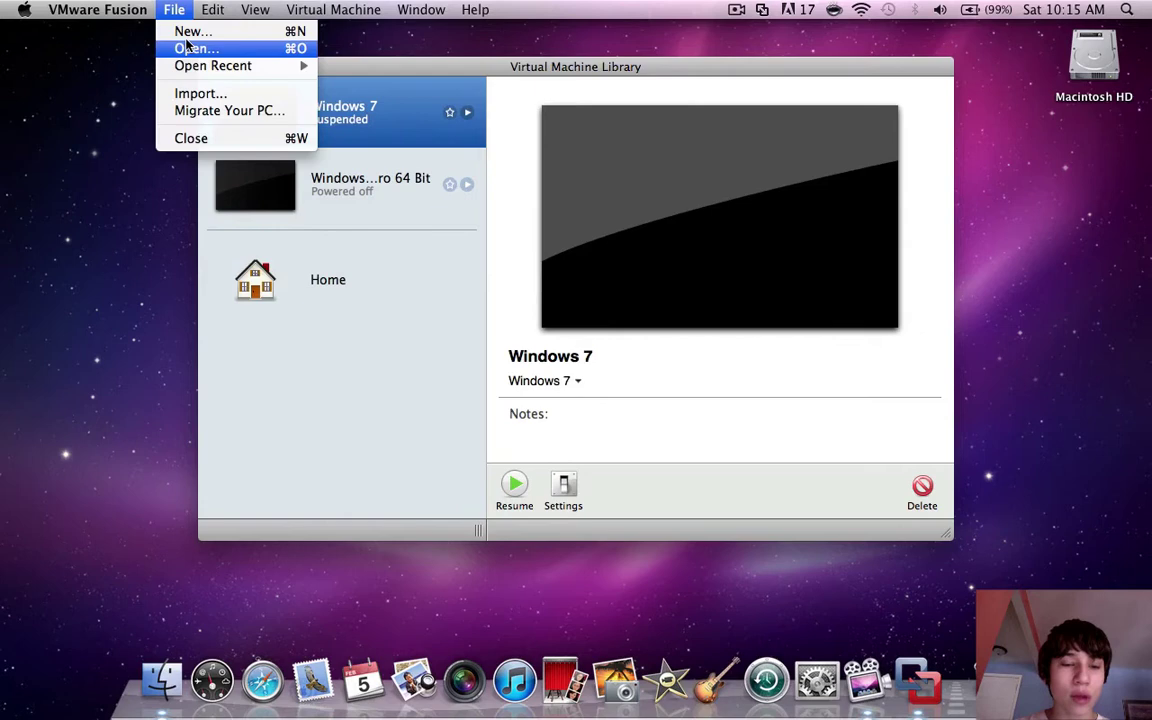
{"action": "left_click", "coordinate": [187, 33]}
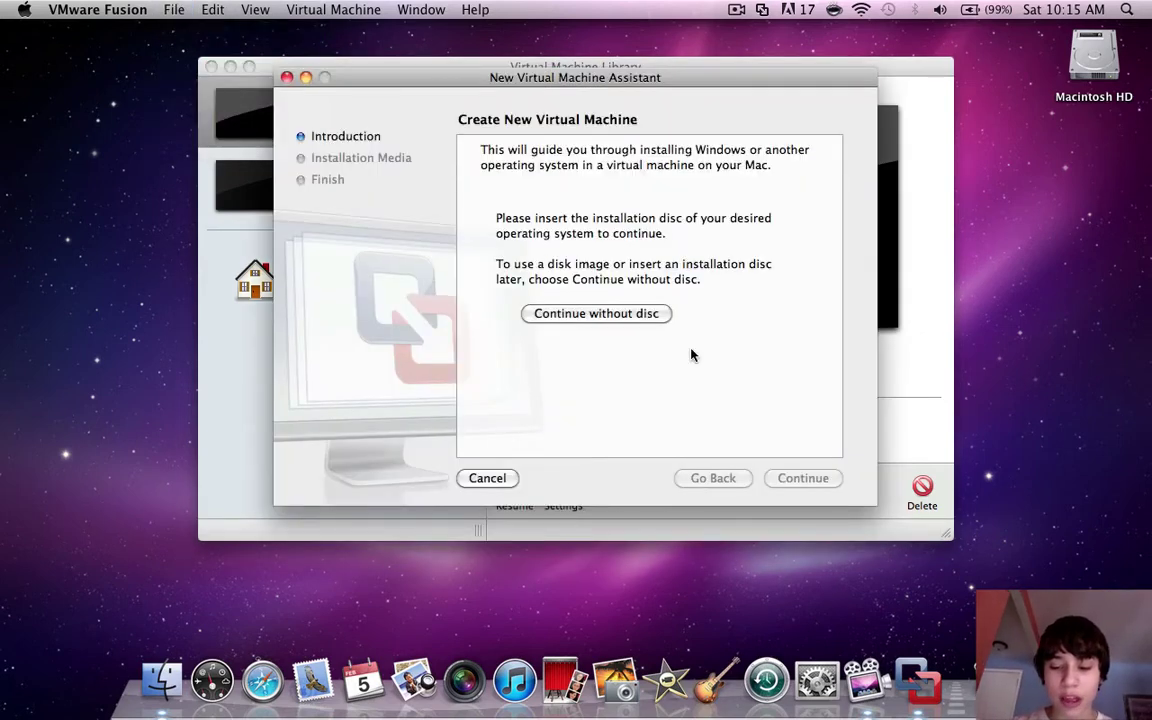
Step: Continue without a disc and use android-x86-1.6-r2.iso as the installation disc image
{"action": "left_click", "coordinate": [600, 314]}
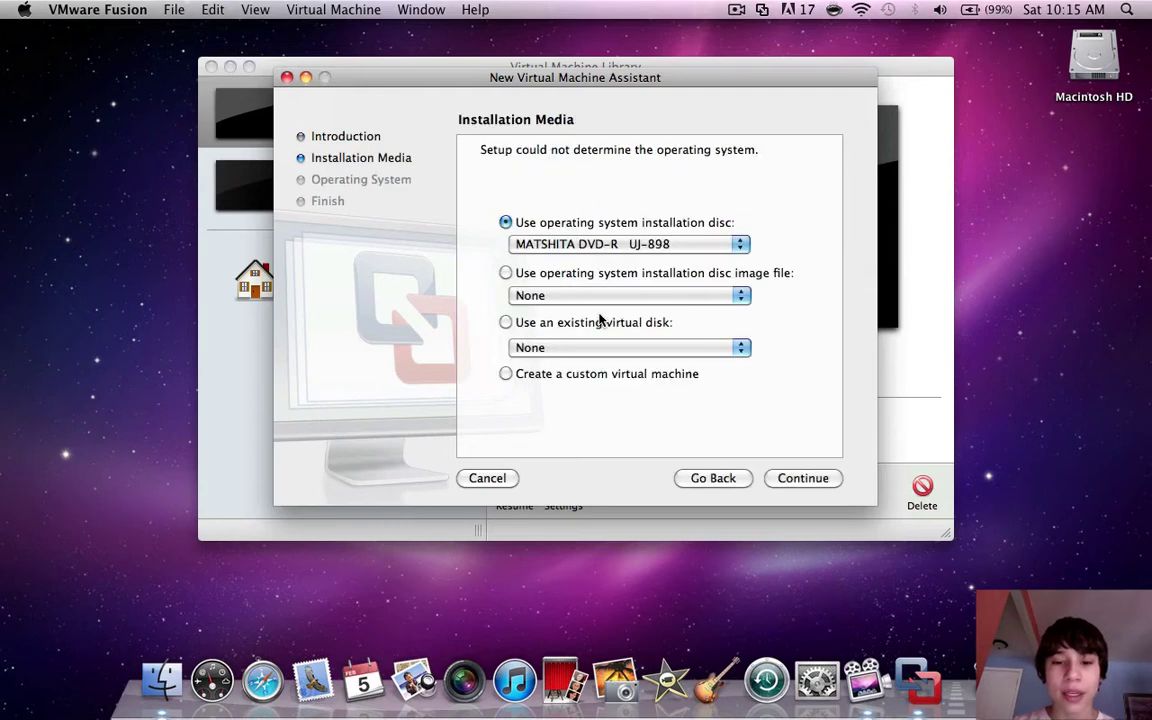
{"action": "left_click", "coordinate": [506, 273]}
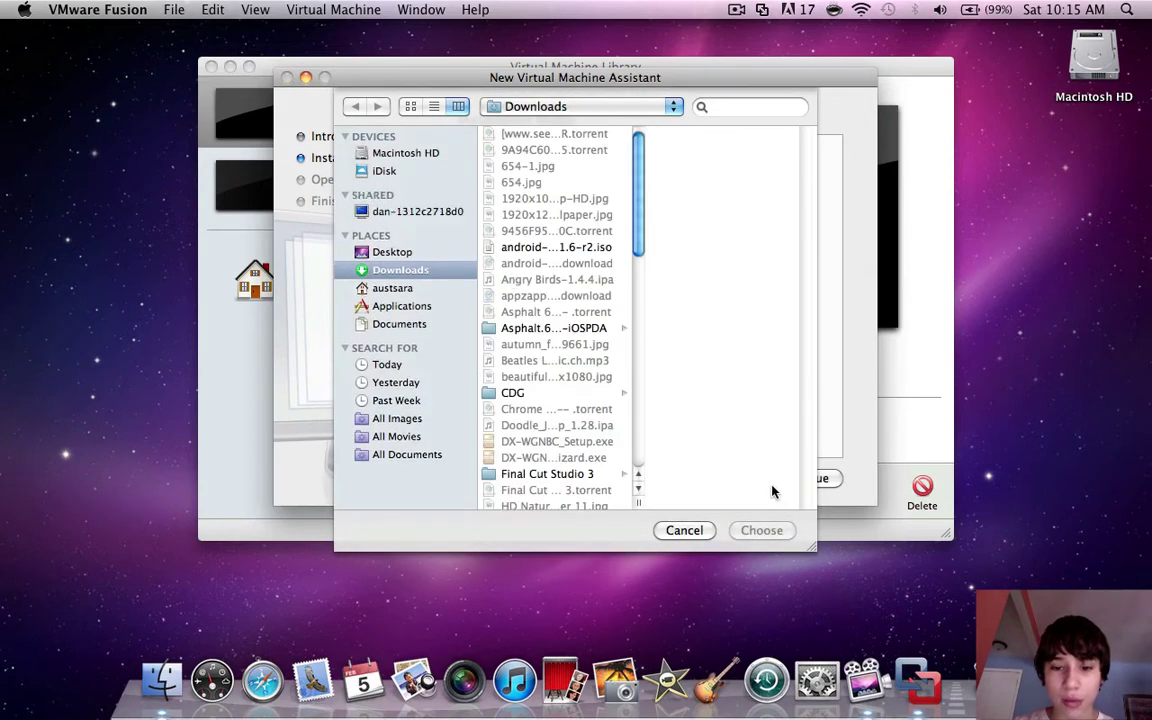
{"action": "left_click", "coordinate": [684, 530]}
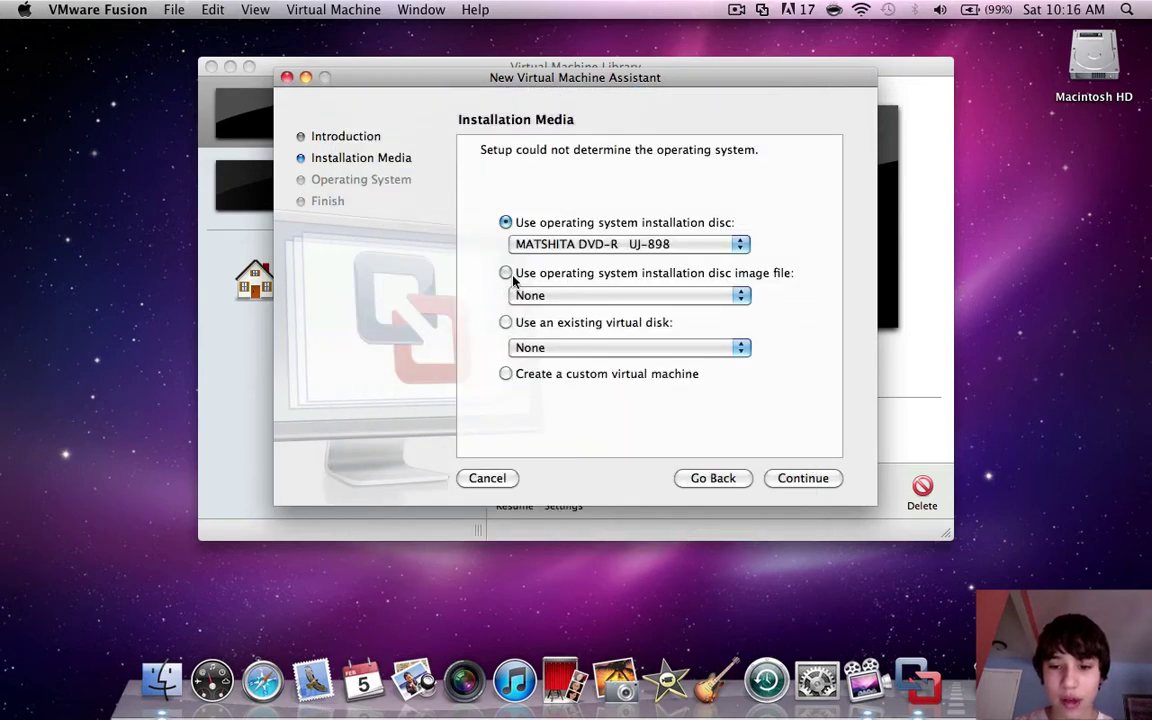
{"action": "left_click", "coordinate": [513, 283]}
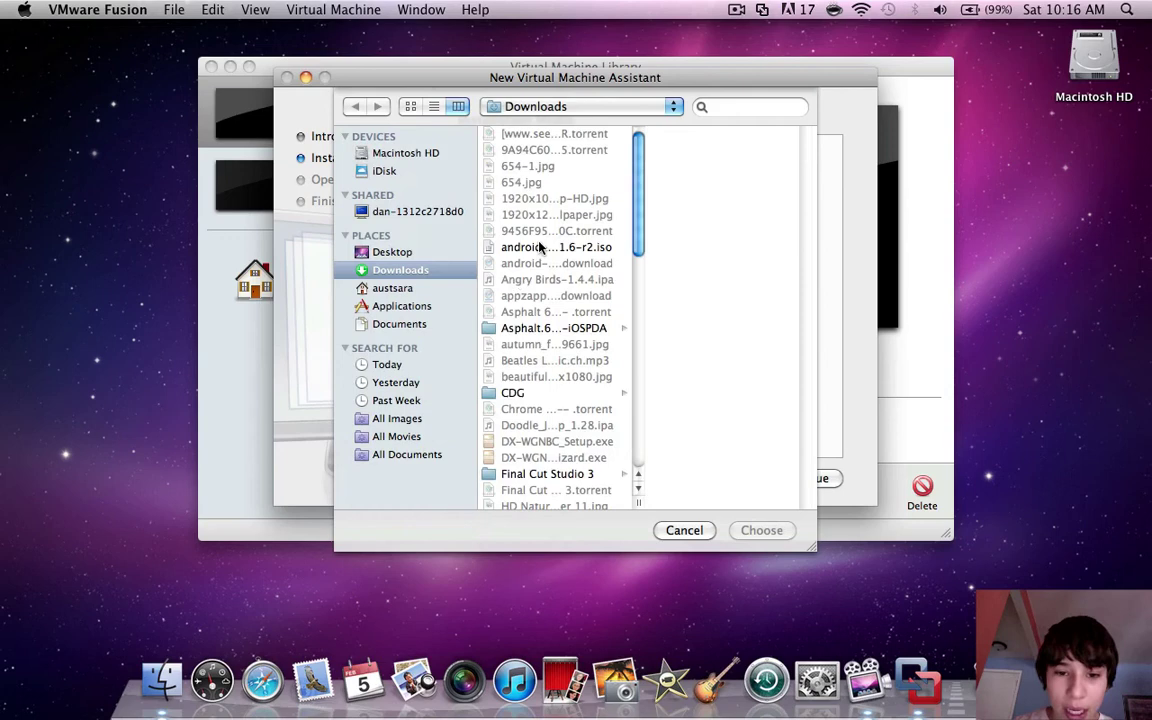
{"action": "left_click", "coordinate": [540, 247]}
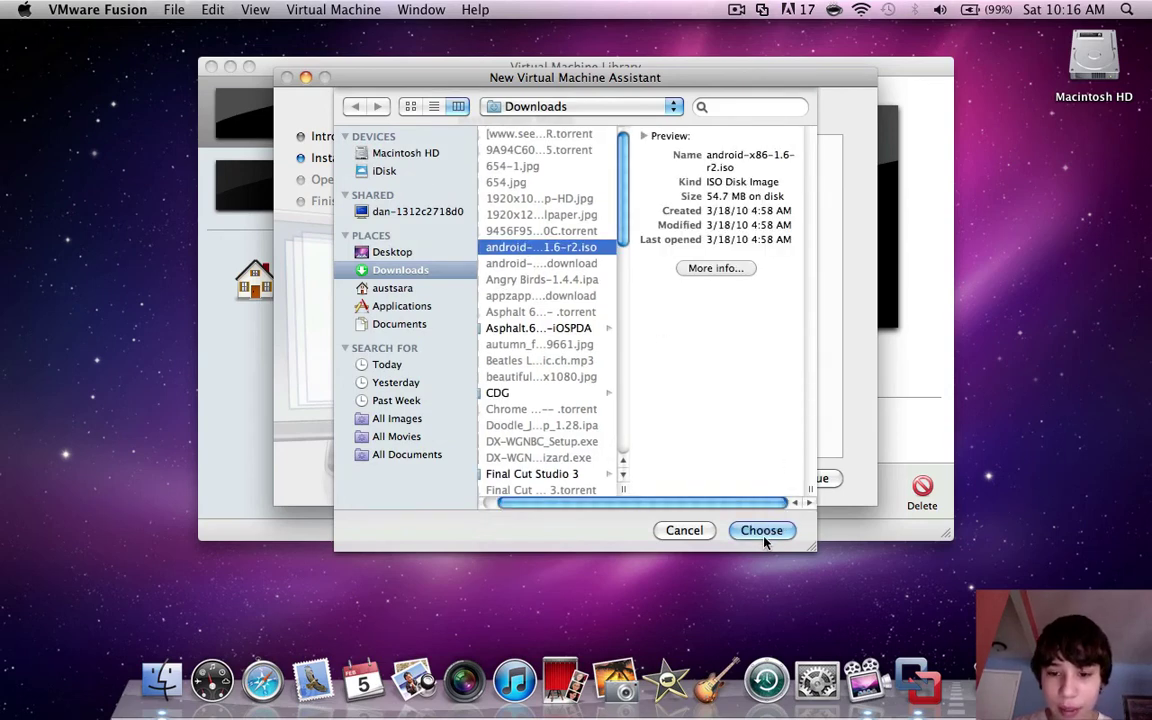
{"action": "left_click", "coordinate": [762, 533]}
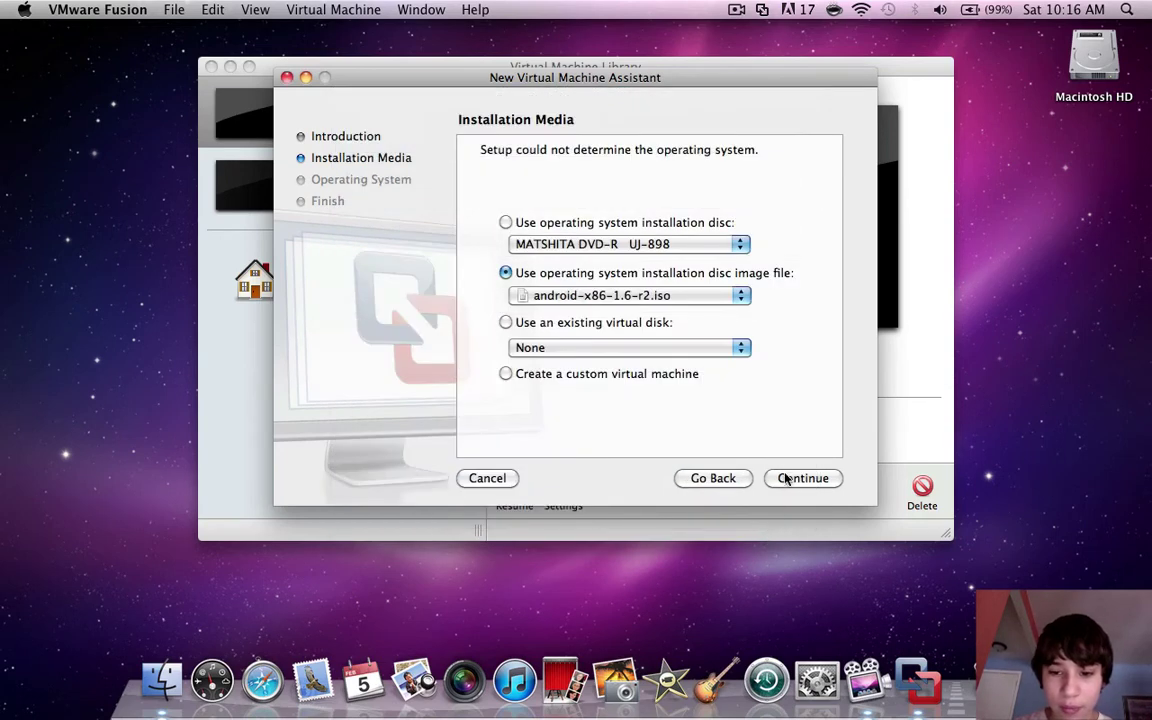
{"action": "left_click", "coordinate": [788, 480]}
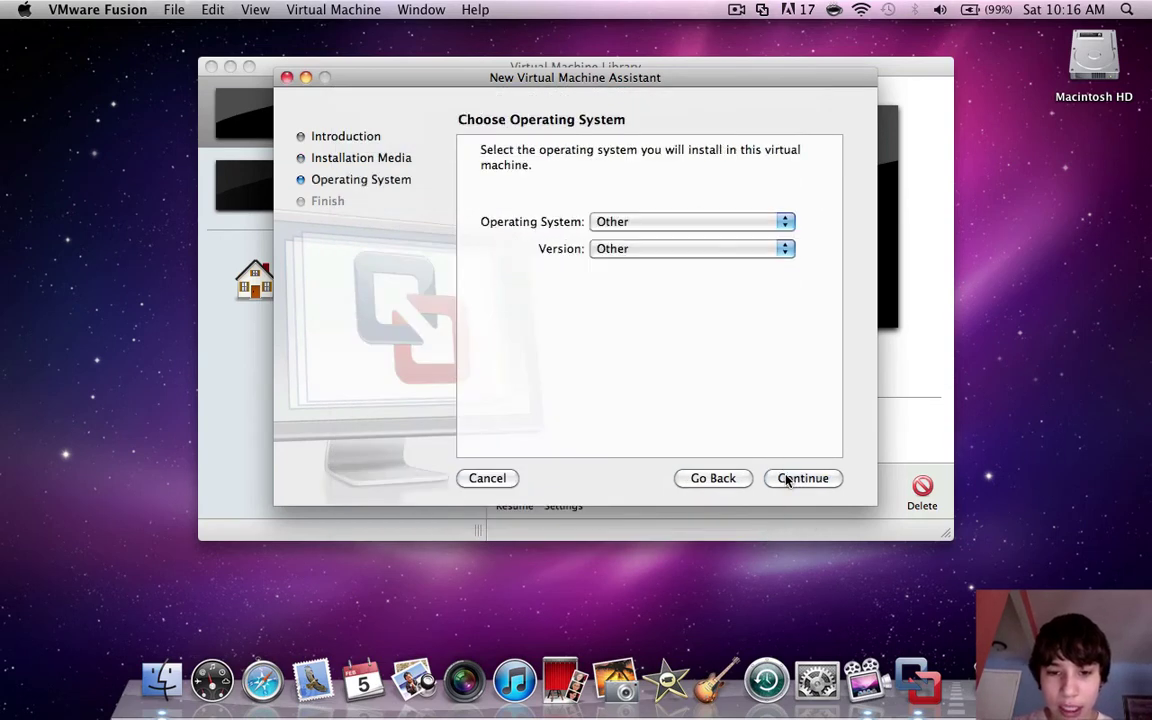
Step: Set the operating system and version both to Other, then continue to the summary
{"action": "left_click", "coordinate": [609, 221]}
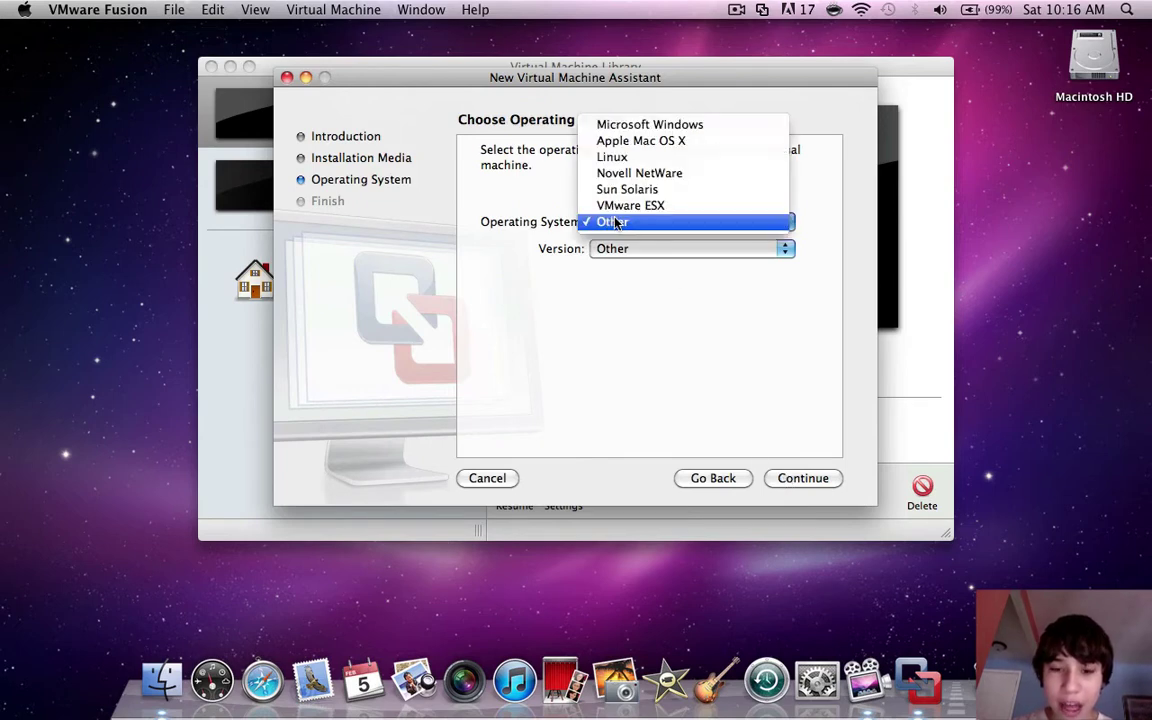
{"action": "left_click", "coordinate": [614, 222]}
{"action": "left_click", "coordinate": [636, 249]}
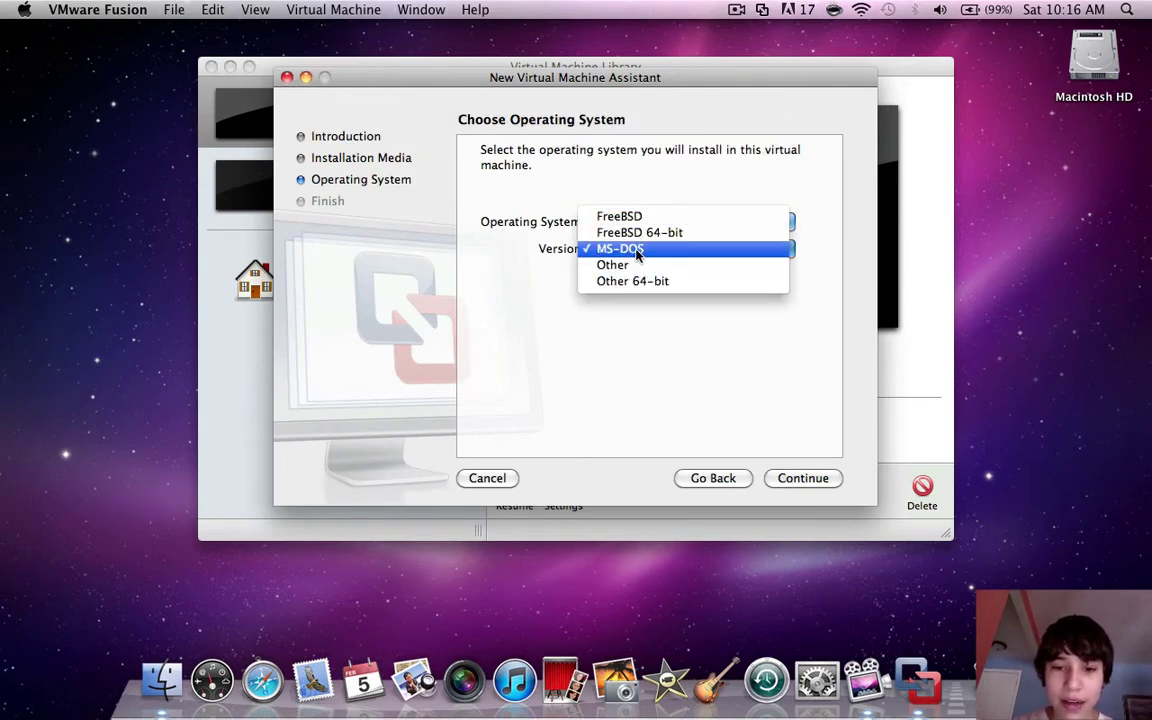
{"action": "left_click", "coordinate": [630, 266]}
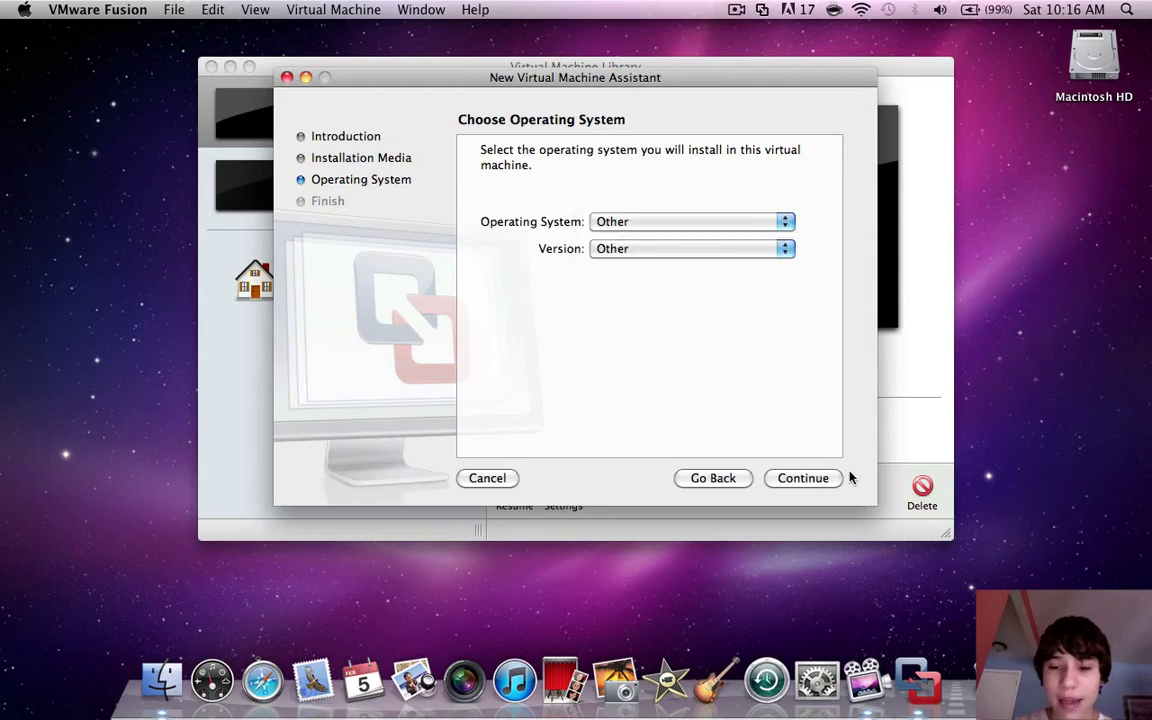
{"action": "left_click", "coordinate": [817, 479]}
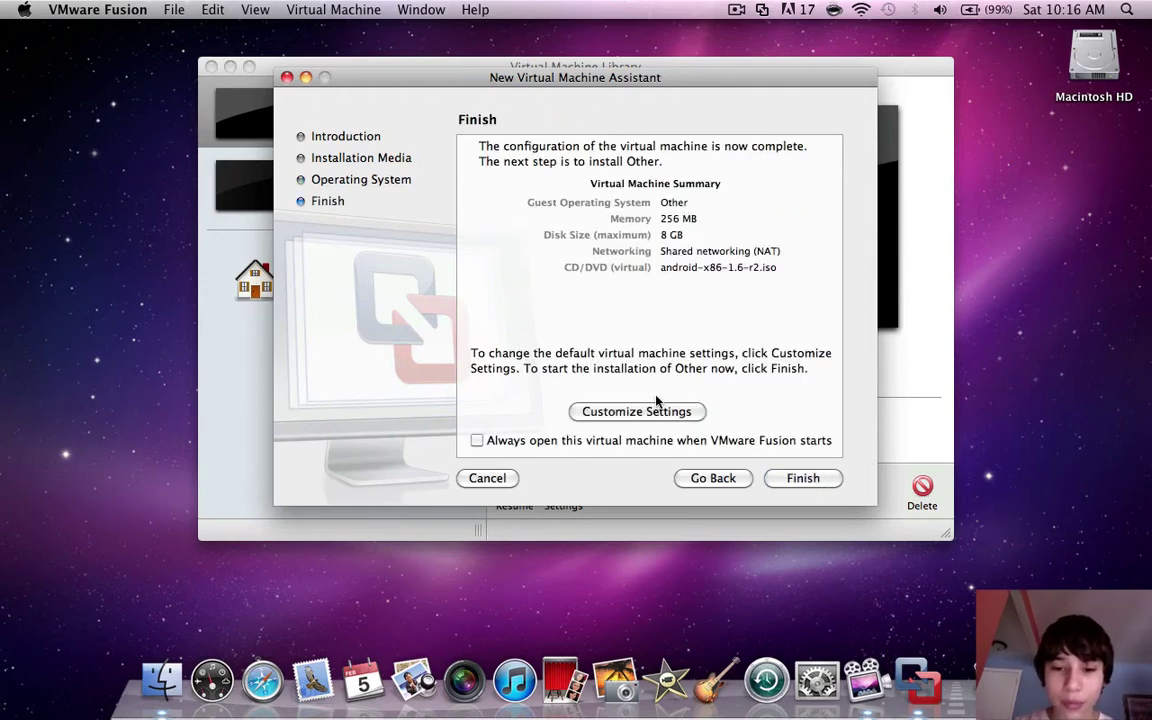
Step: Choose Customize Settings and save the virtual machine under the name 'Android'
{"action": "left_click", "coordinate": [624, 413]}
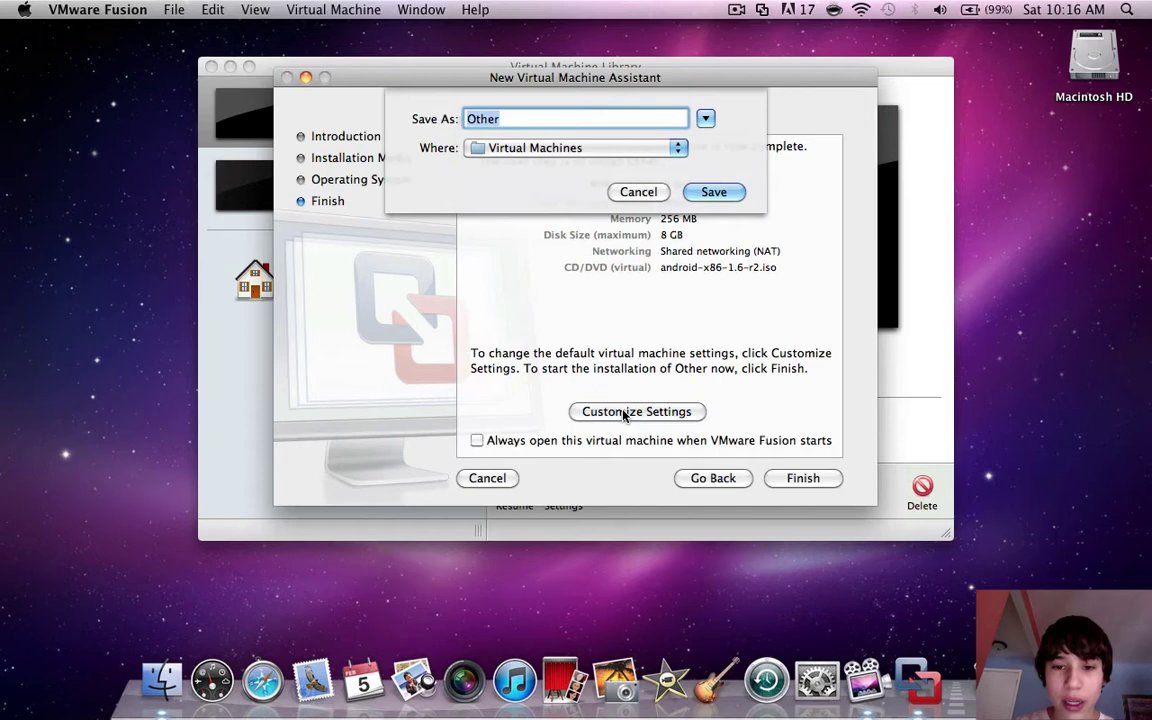
{"action": "key", "text": "BackSpace"}
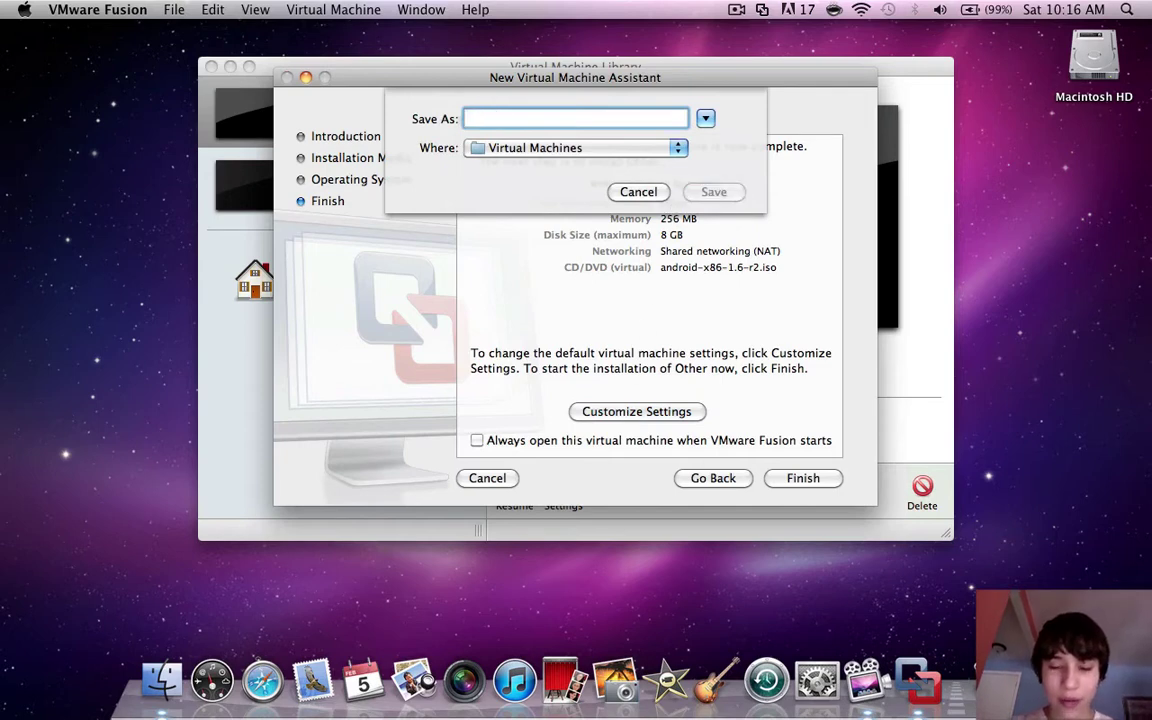
{"action": "type", "text": "Android"}
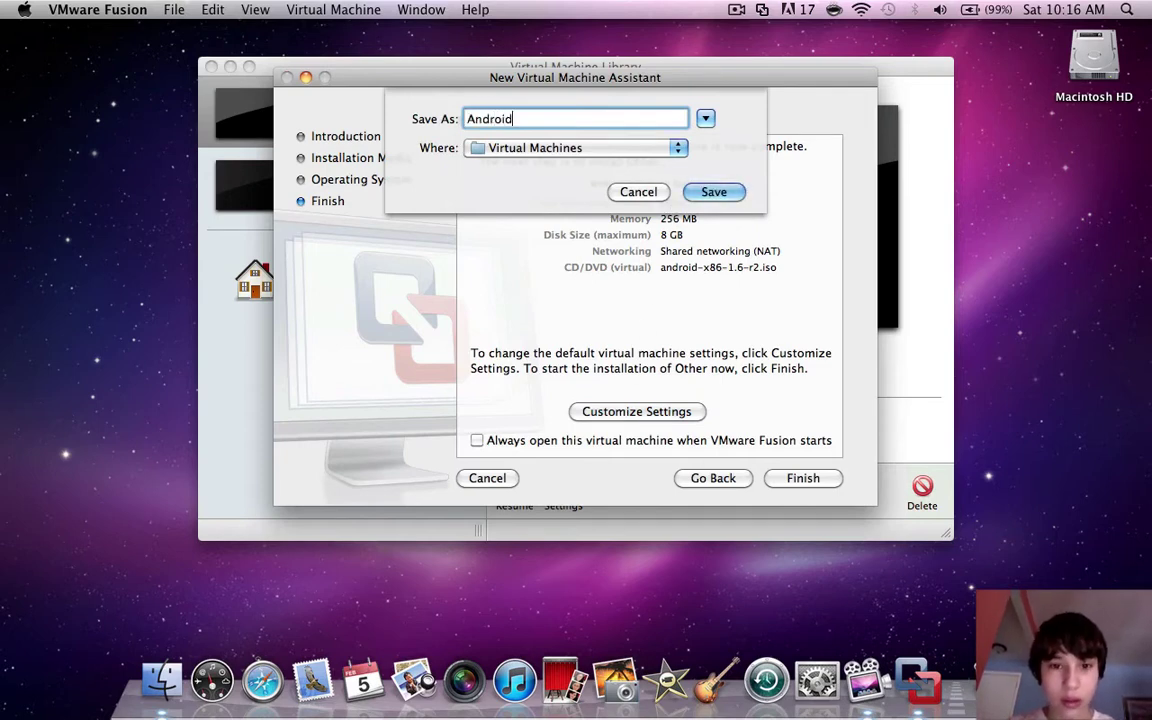
{"action": "key", "text": "Return"}
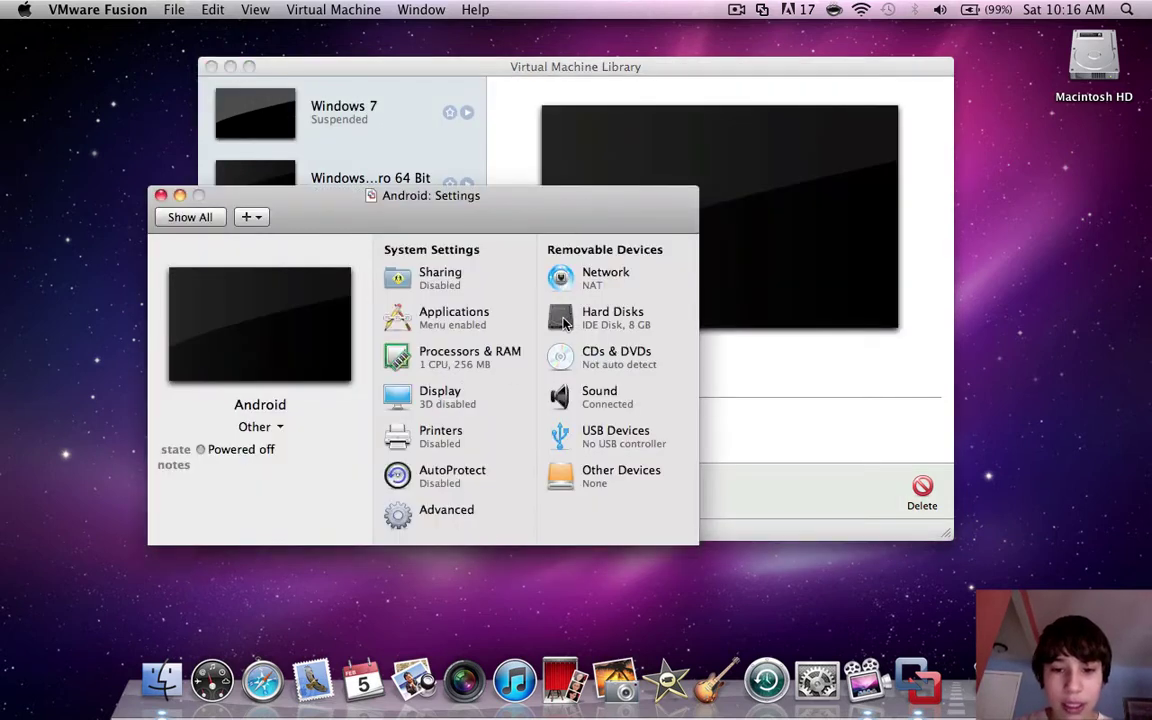
Step: Enlarge the Android VM's virtual hard disk from 8 GB to 12 GB
{"action": "left_click", "coordinate": [590, 318]}
{"action": "left_click_drag", "start_coordinate": [404, 347], "coordinate": [409, 342]}
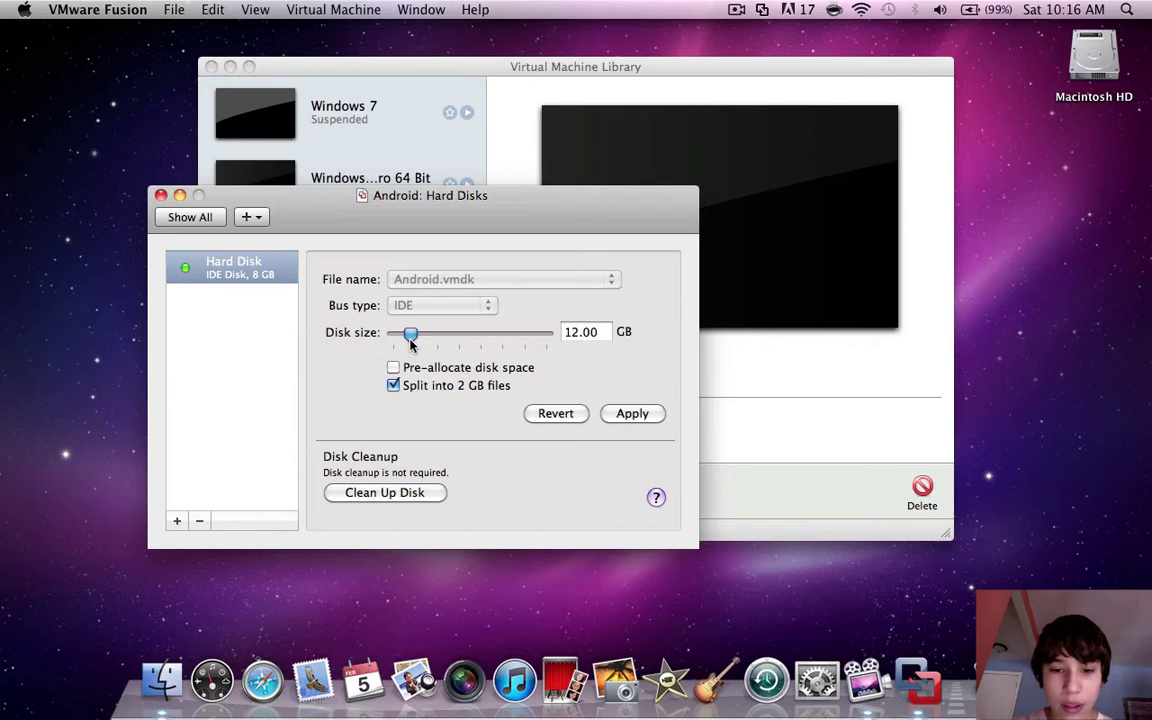
{"action": "left_click", "coordinate": [625, 413]}
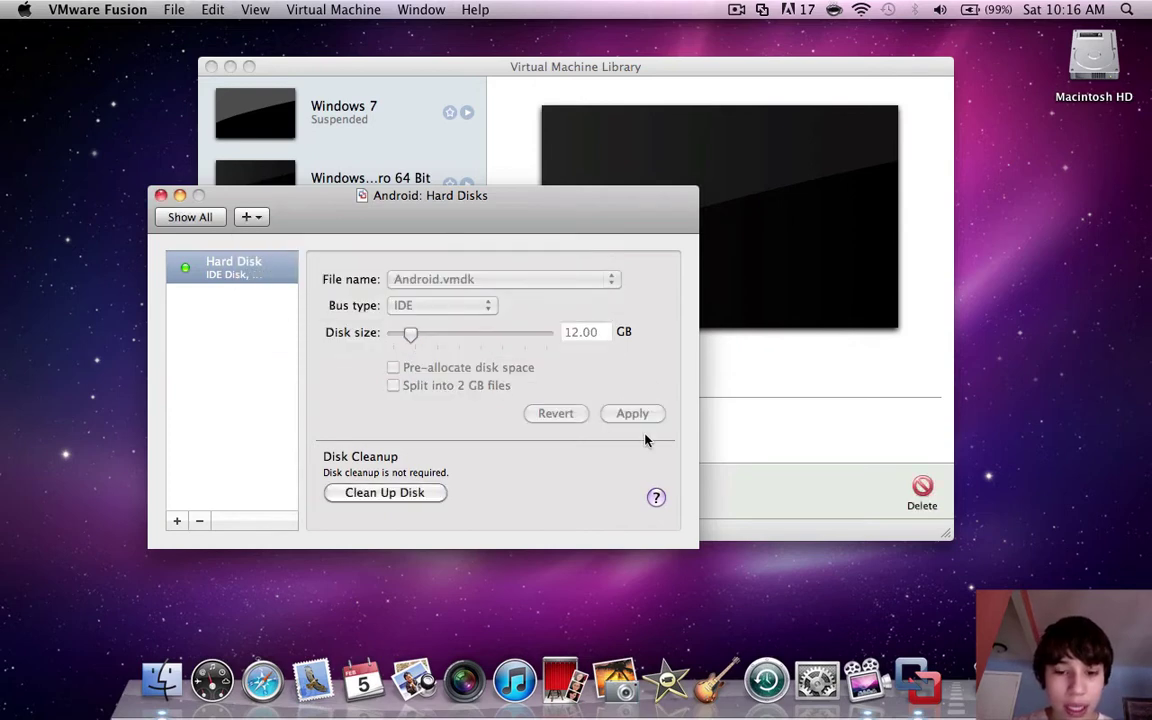
{"action": "left_click", "coordinate": [192, 212]}
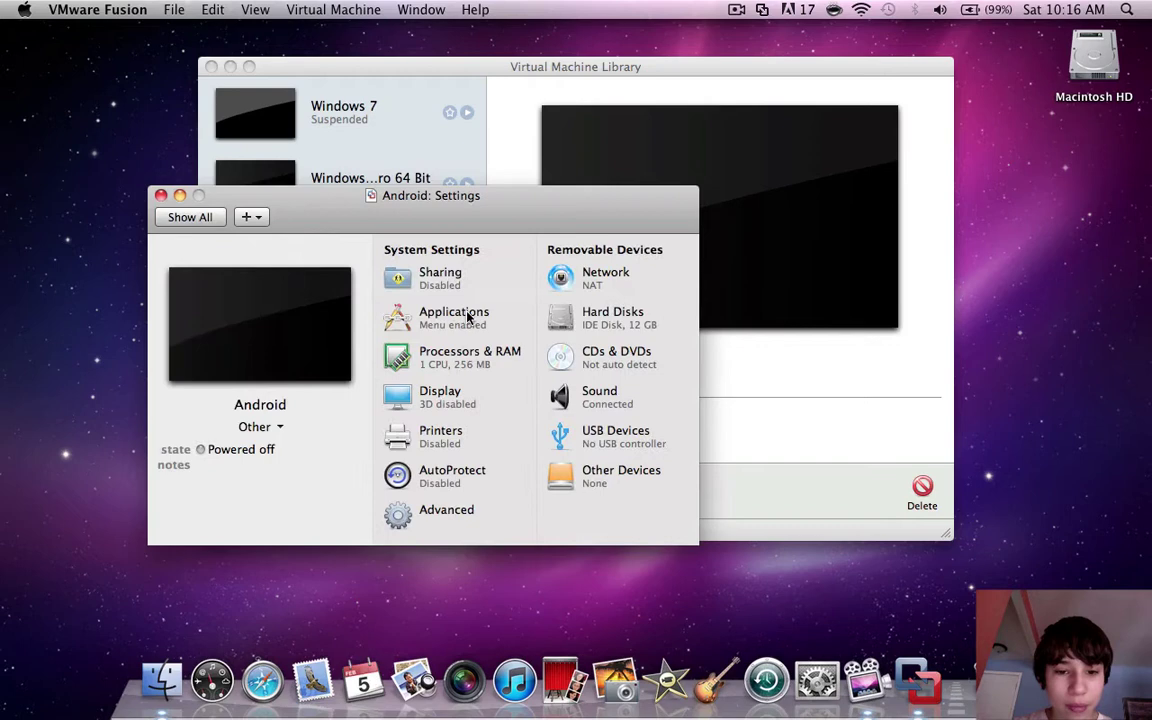
Step: Raise memory to 696 MB, close Settings, and open the Android VM's window
{"action": "left_click", "coordinate": [403, 357]}
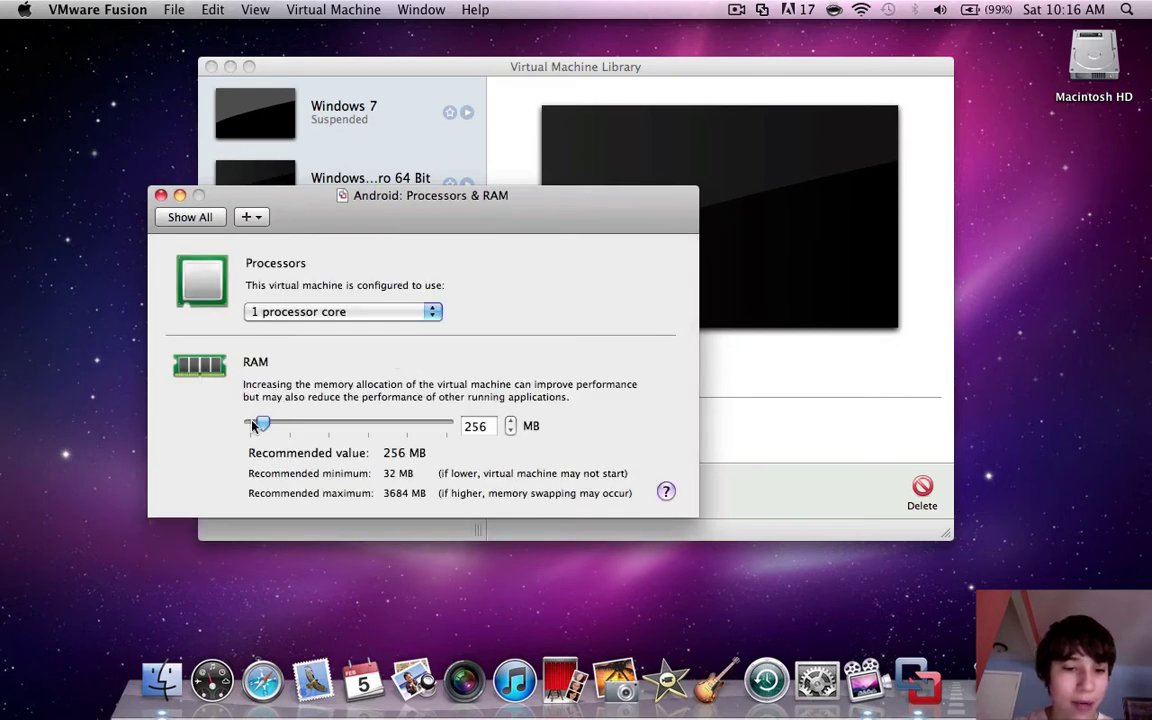
{"action": "left_click_drag", "start_coordinate": [263, 424], "coordinate": [287, 426]}
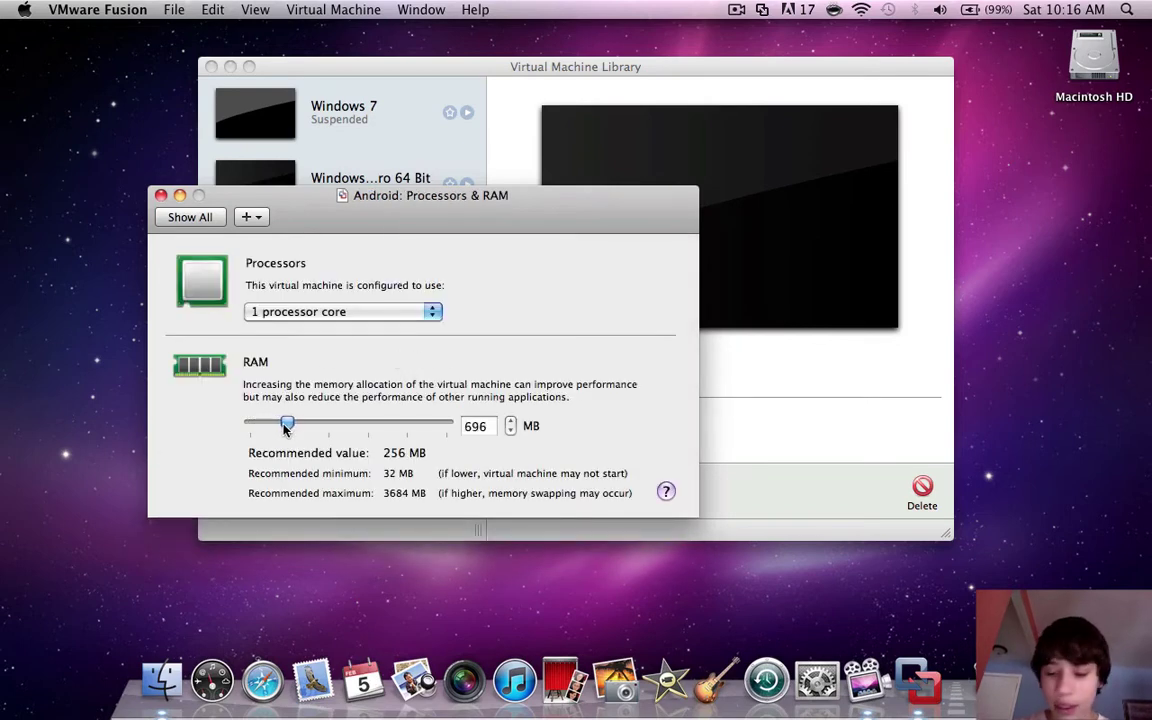
{"action": "left_click", "coordinate": [196, 219]}
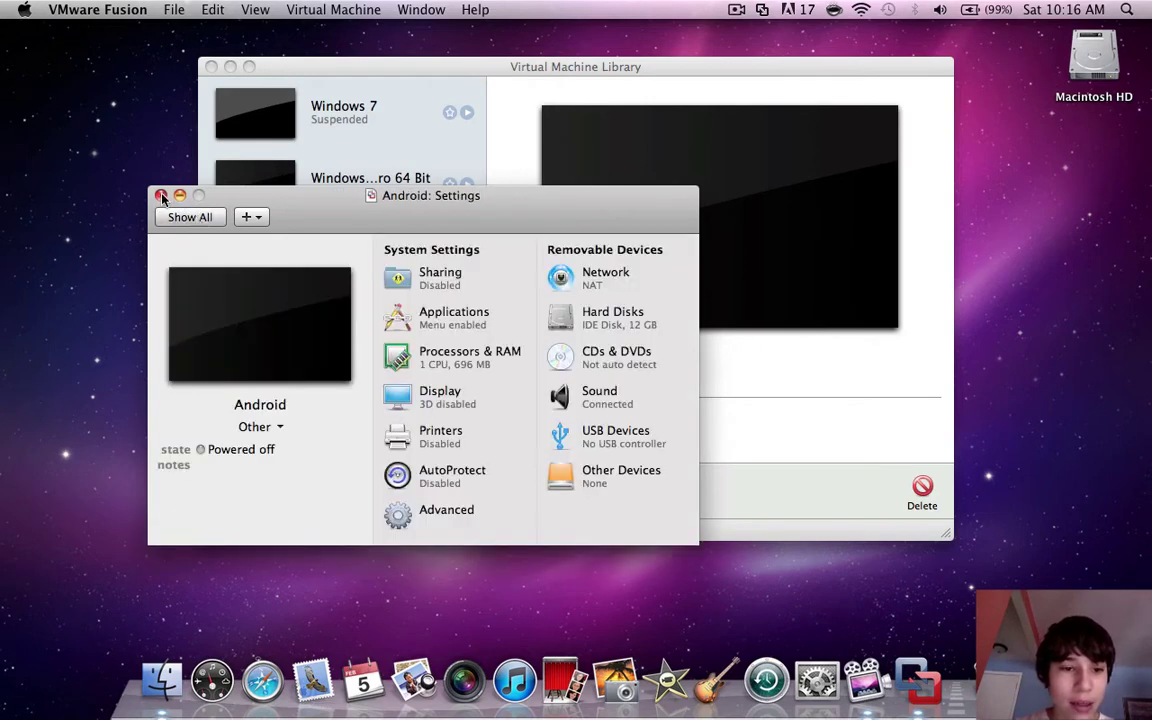
{"action": "left_click", "coordinate": [161, 196]}
{"action": "left_click", "coordinate": [466, 256]}
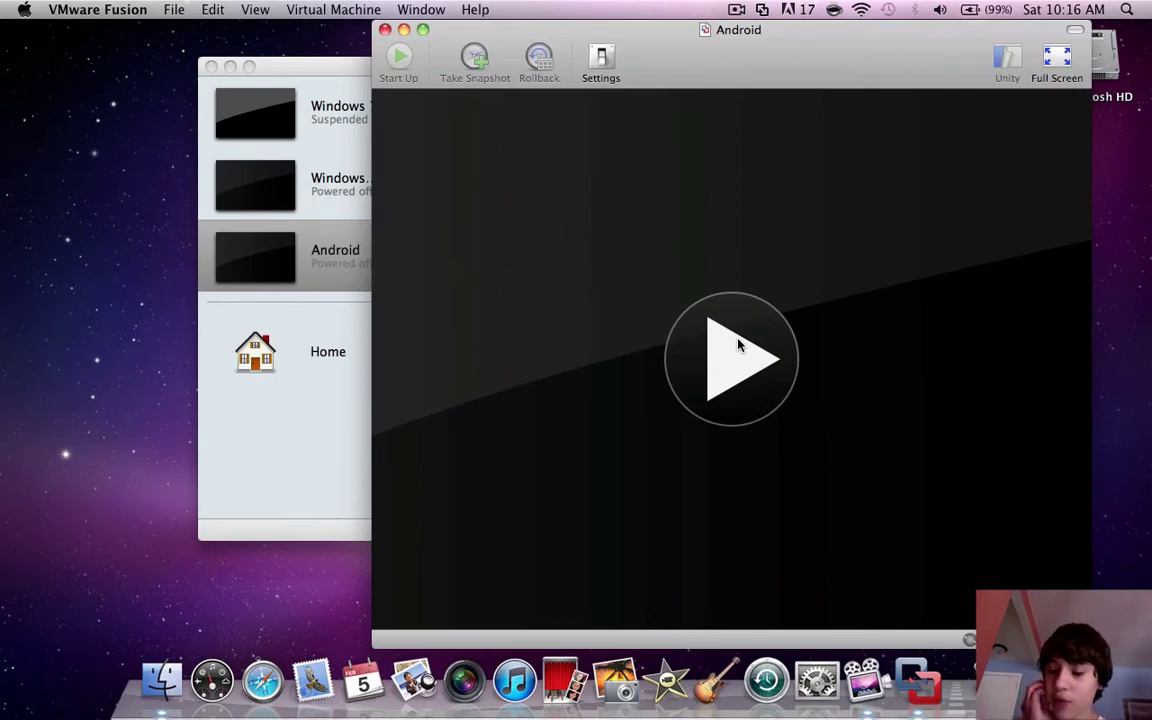
Step: Power on the Android VM and boot the Installation entry from the boot menu
{"action": "left_click", "coordinate": [739, 345]}
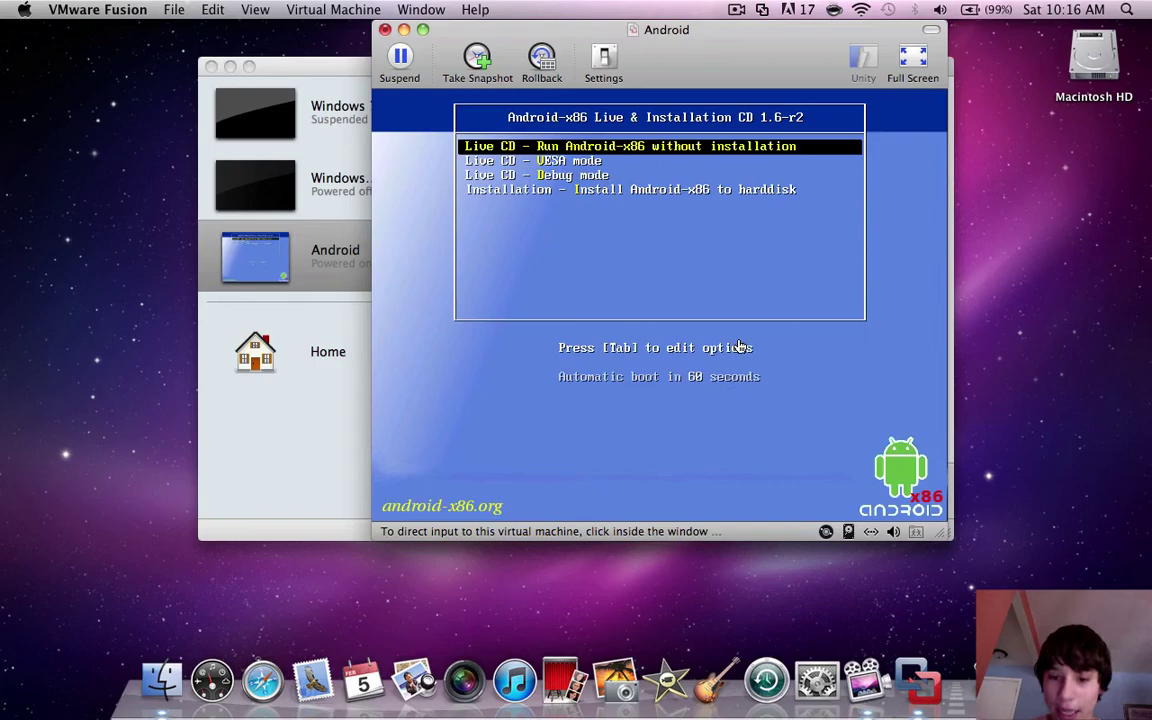
{"action": "left_click", "coordinate": [739, 346]}
{"action": "key", "text": "Down"}
{"action": "key", "text": "Down"}
{"action": "key", "text": "Down"}
{"action": "key", "text": "Return"}
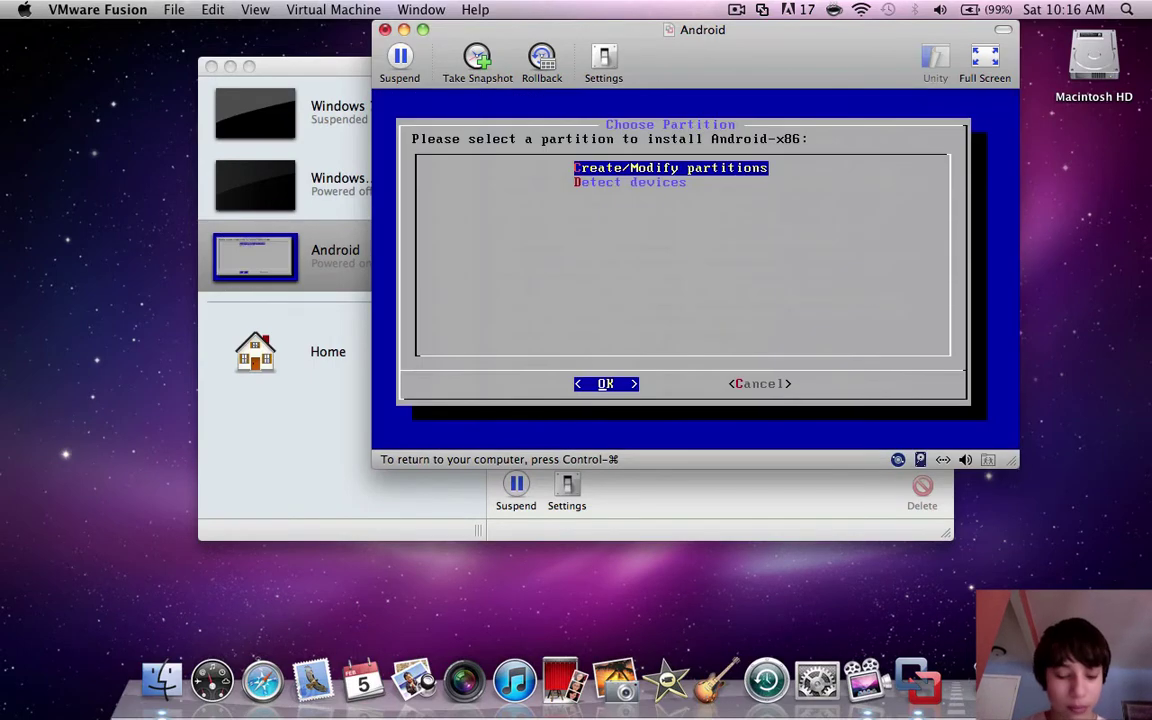
Step: Release input from the VM, then enlarge and reposition its window
{"action": "key", "text": "ctrl+super"}
{"action": "left_click_drag", "start_coordinate": [866, 59], "coordinate": [709, 137]}
{"action": "left_click_drag", "start_coordinate": [865, 540], "coordinate": [1046, 647]}
{"action": "left_click_drag", "start_coordinate": [619, 129], "coordinate": [562, 104]}
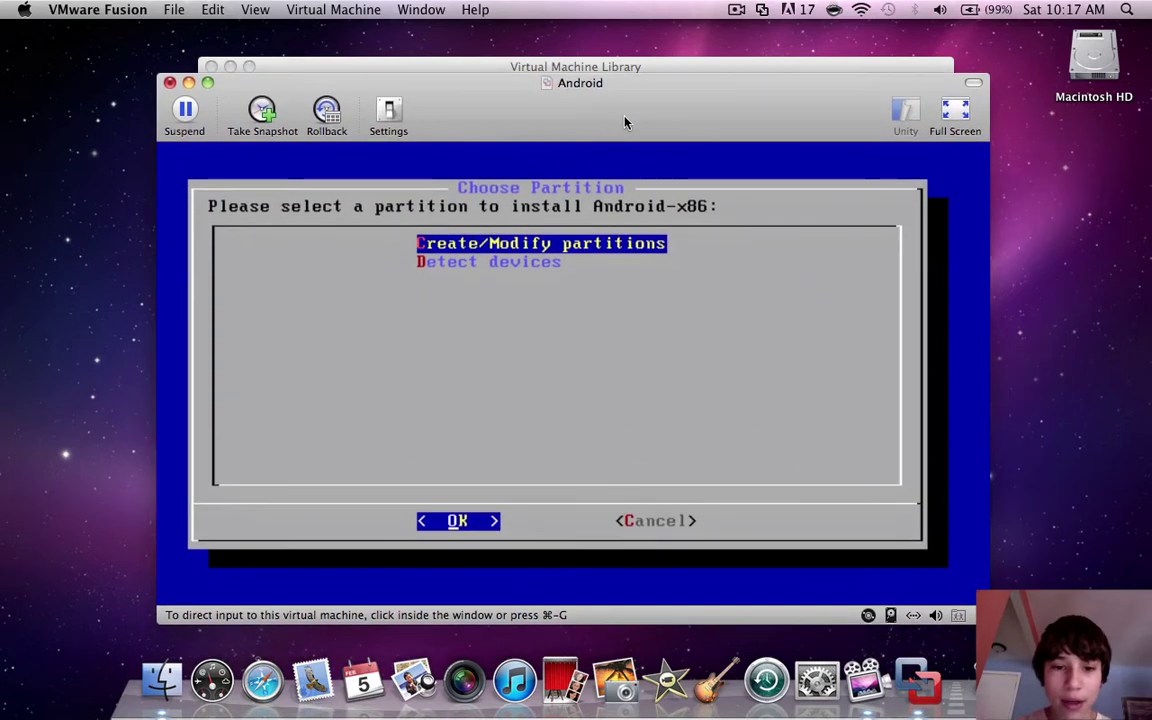
Step: Run Detect devices and open the Create/Modify partitions editor
{"action": "left_click", "coordinate": [545, 152]}
{"action": "key", "text": "Down"}
{"action": "key", "text": "Return"}
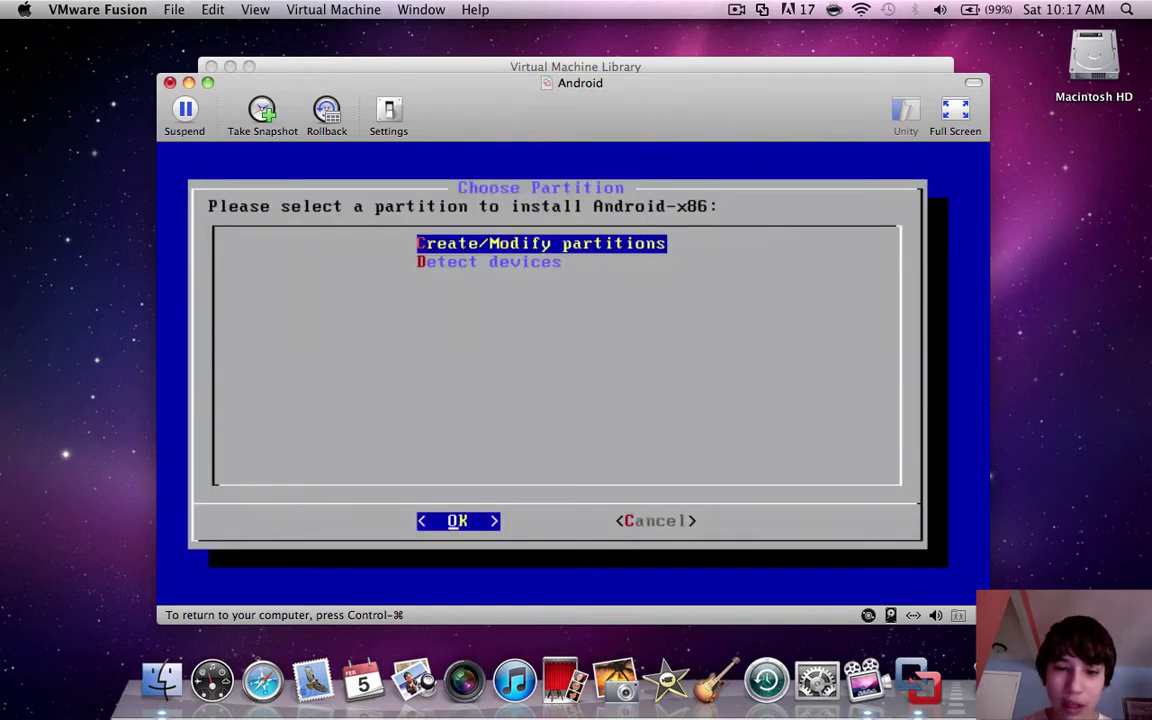
{"action": "key", "text": "Return"}
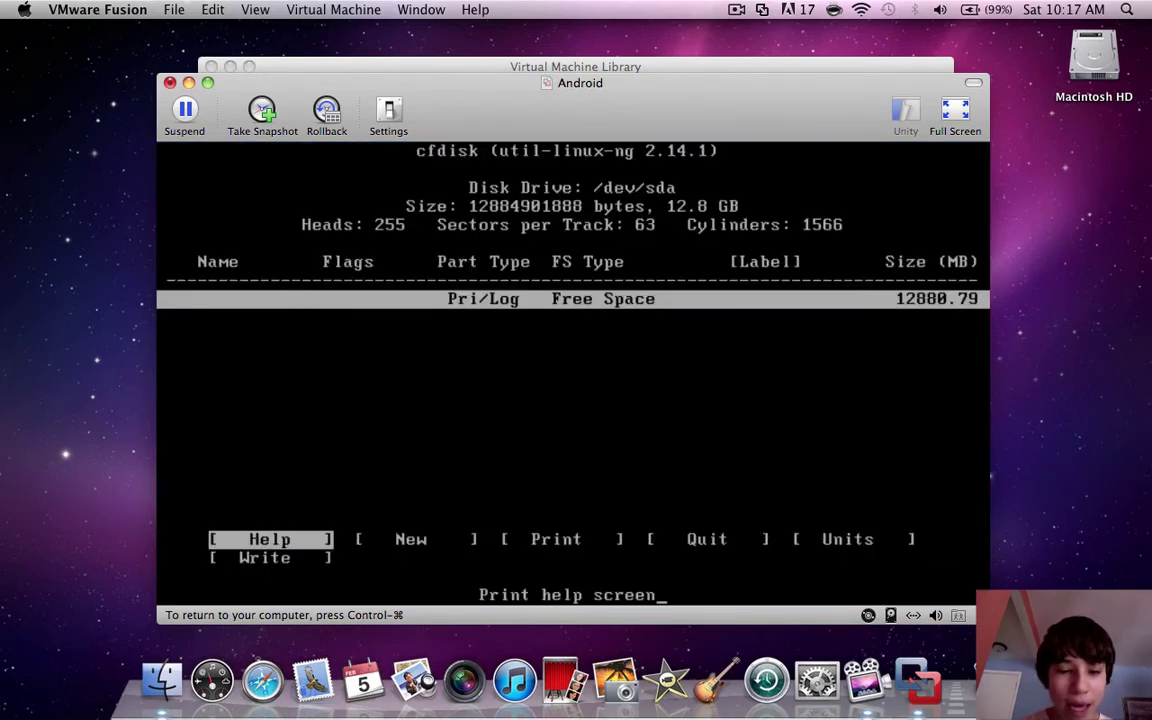
{"action": "key", "text": "Return"}
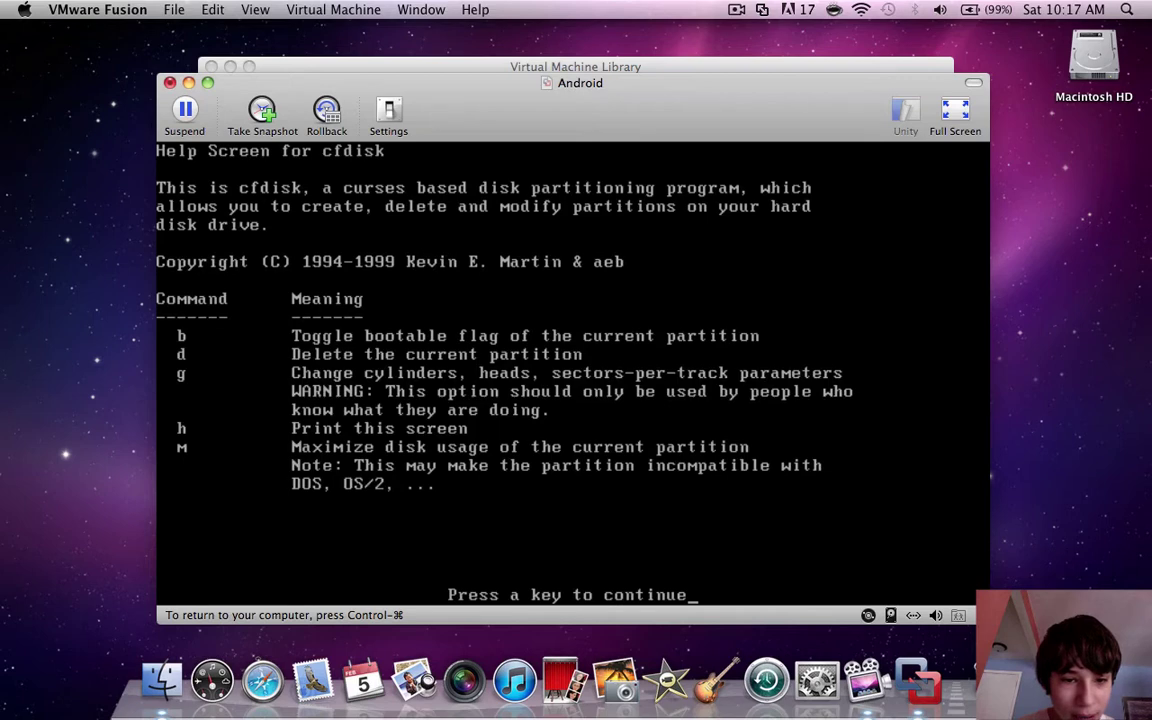
{"action": "key", "text": "Return"}
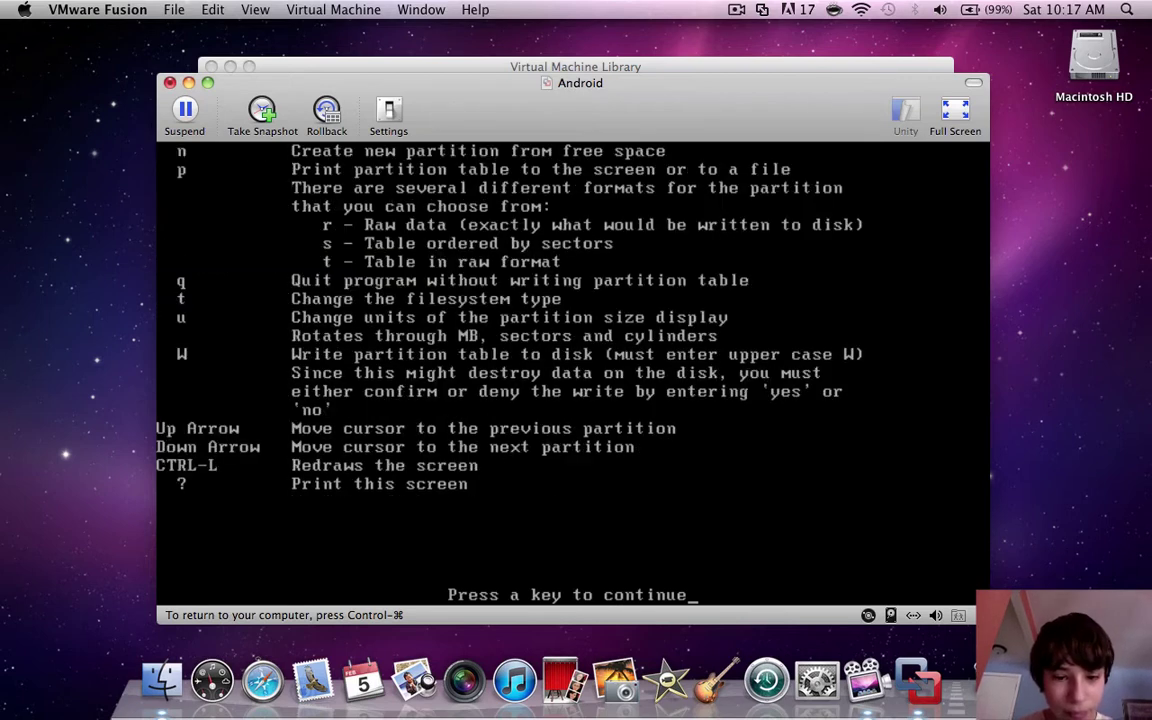
{"action": "key", "text": "Return"}
{"action": "key", "text": "Return"}
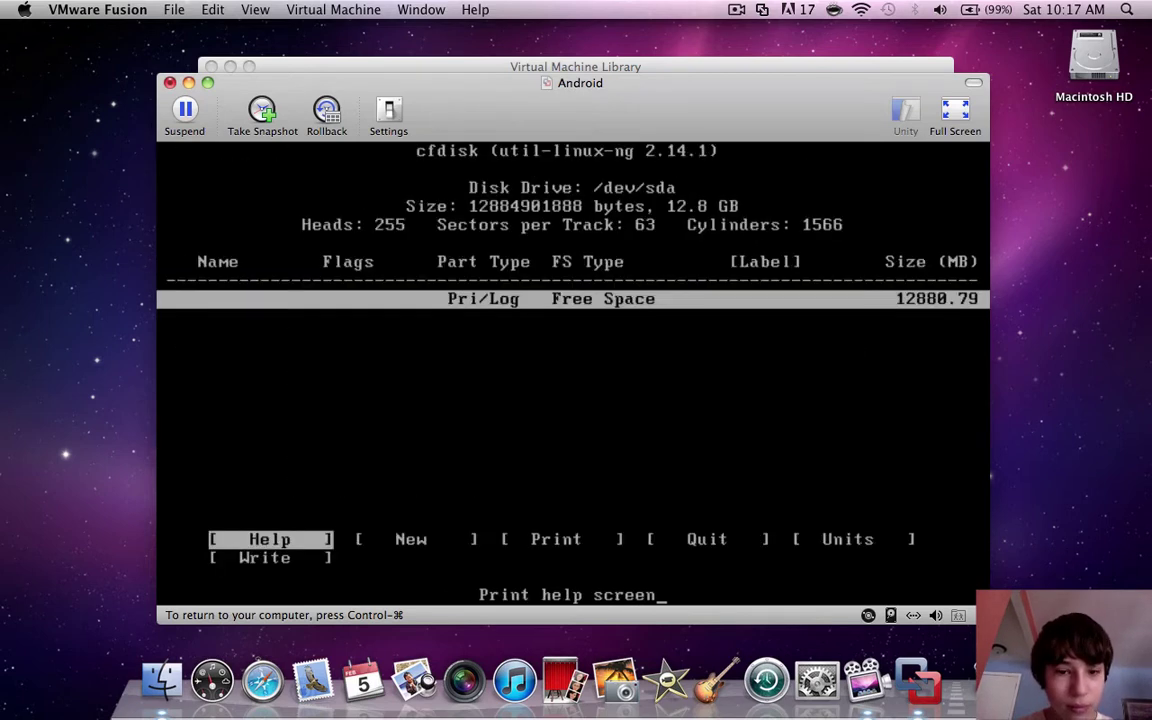
{"action": "key", "text": "Return"}
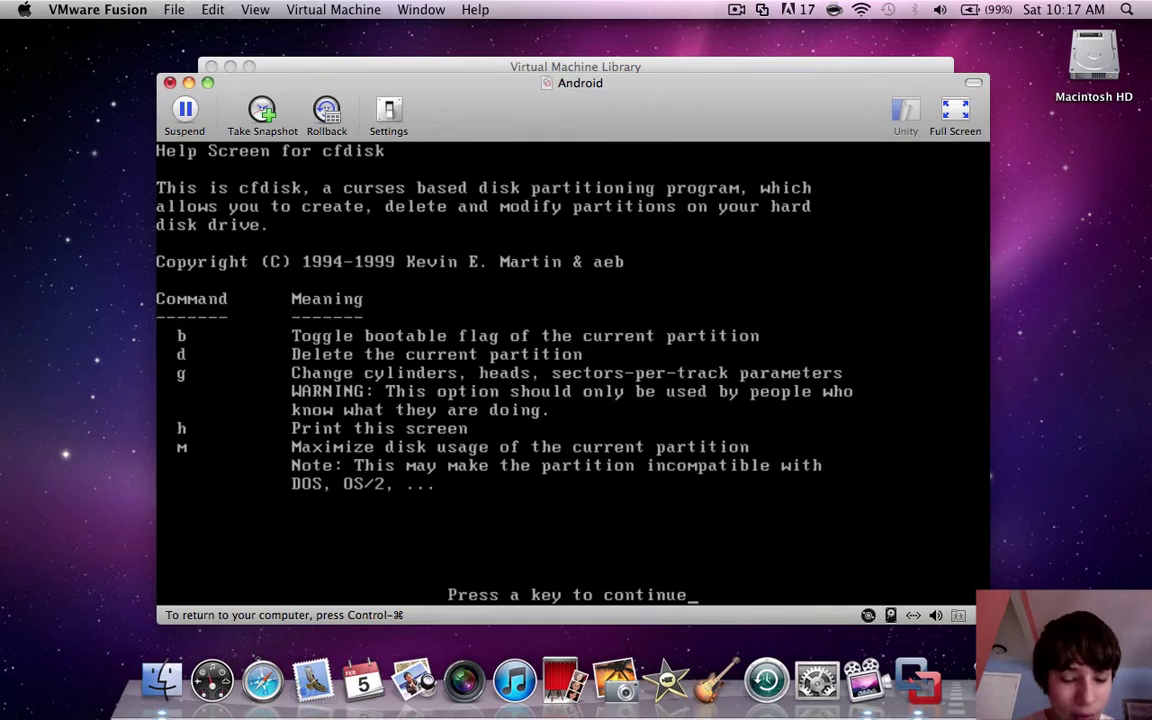
{"action": "key", "text": "Return"}
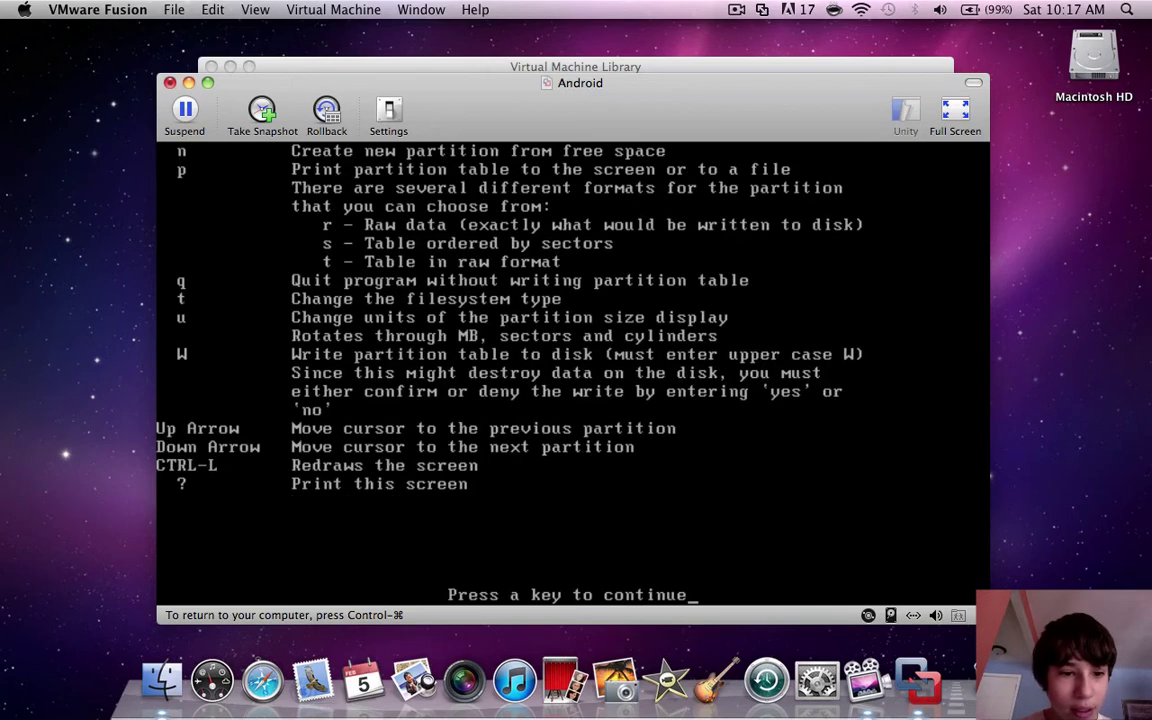
{"action": "key", "text": "Return"}
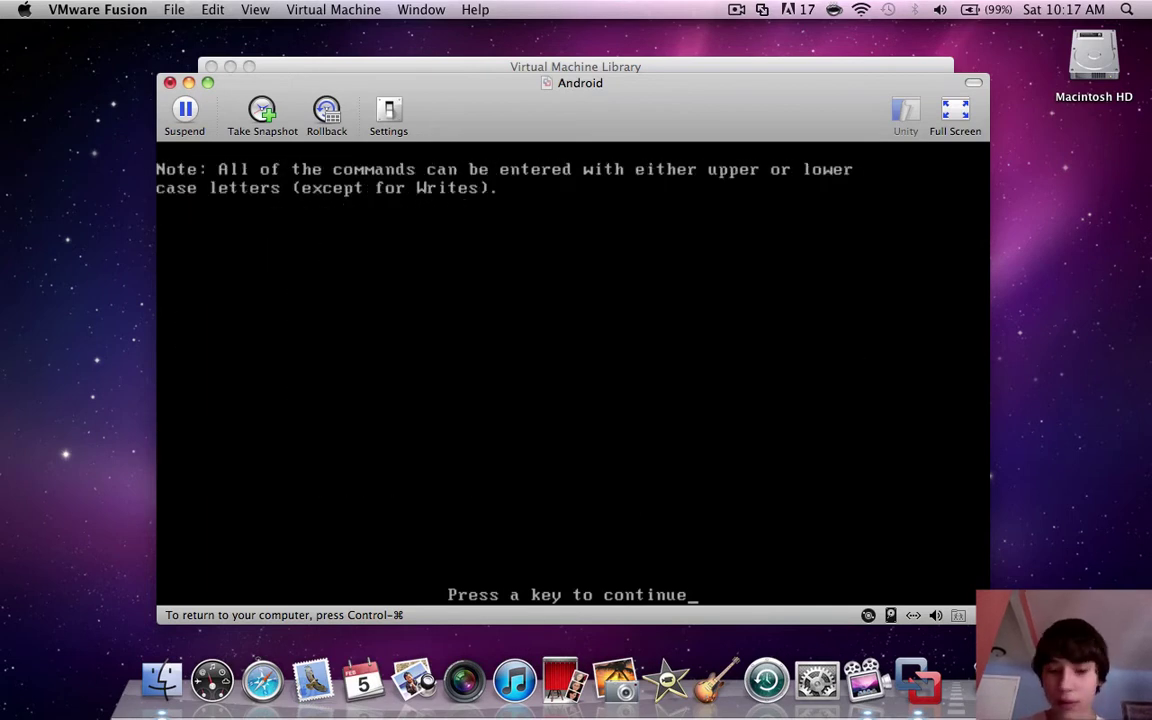
{"action": "key", "text": "Return"}
{"action": "key", "text": "ctrl+super"}
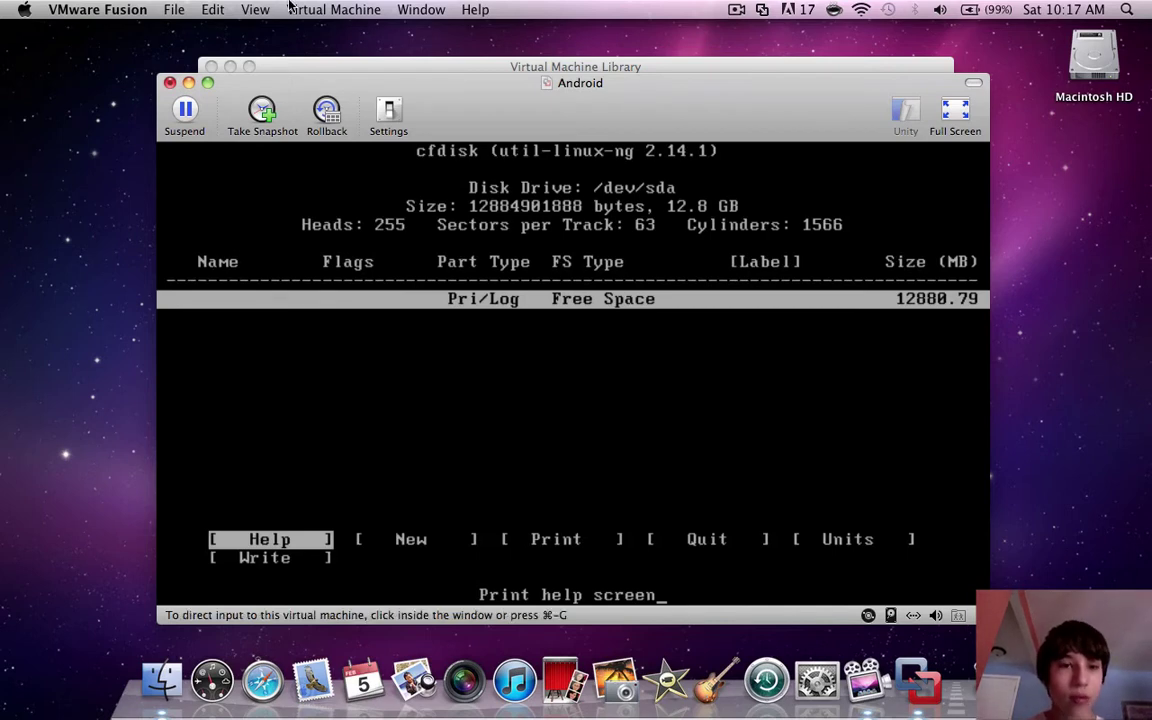
{"action": "left_click", "coordinate": [255, 9]}
{"action": "left_click", "coordinate": [255, 9]}
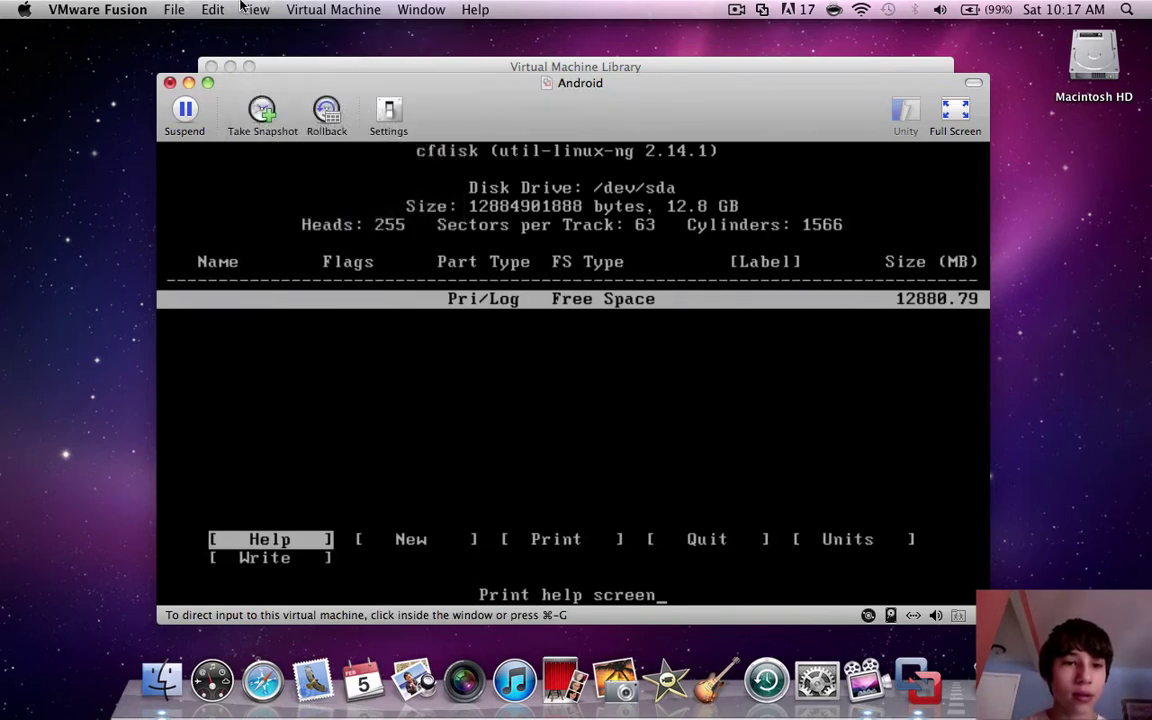
Step: Restart the Android VM and boot 'Live CD - Run Android-x86 without installation'
{"action": "left_click", "coordinate": [292, 9]}
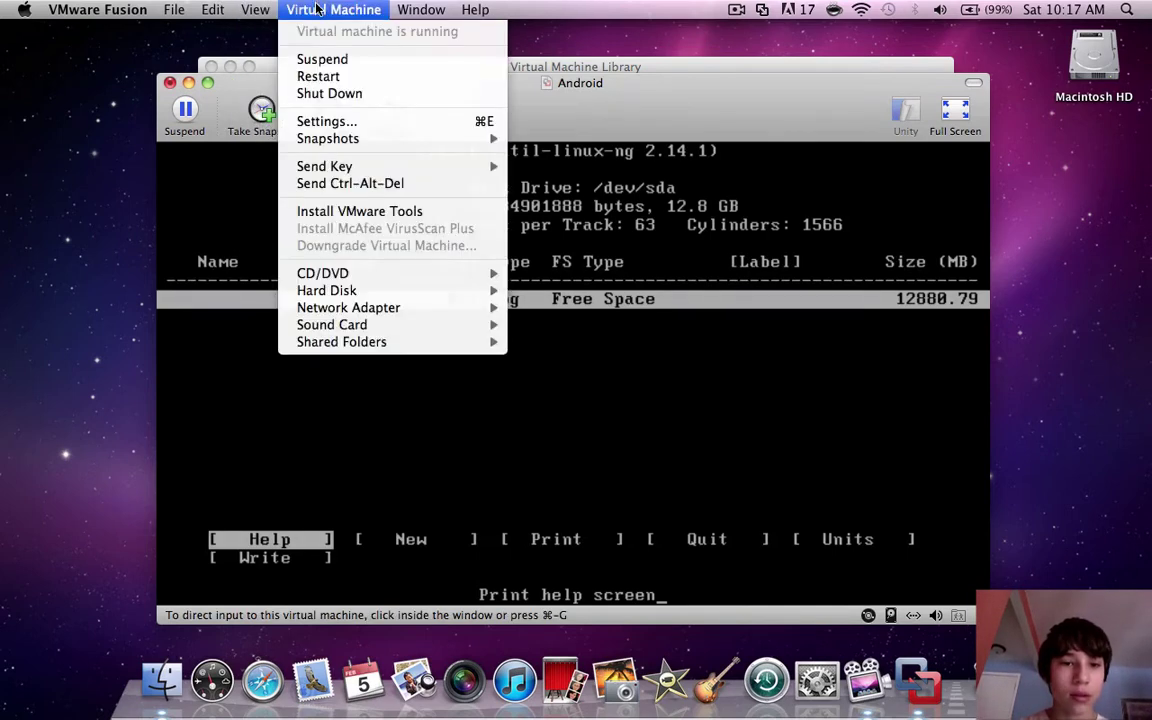
{"action": "left_click", "coordinate": [327, 76]}
{"action": "left_click", "coordinate": [714, 257]}
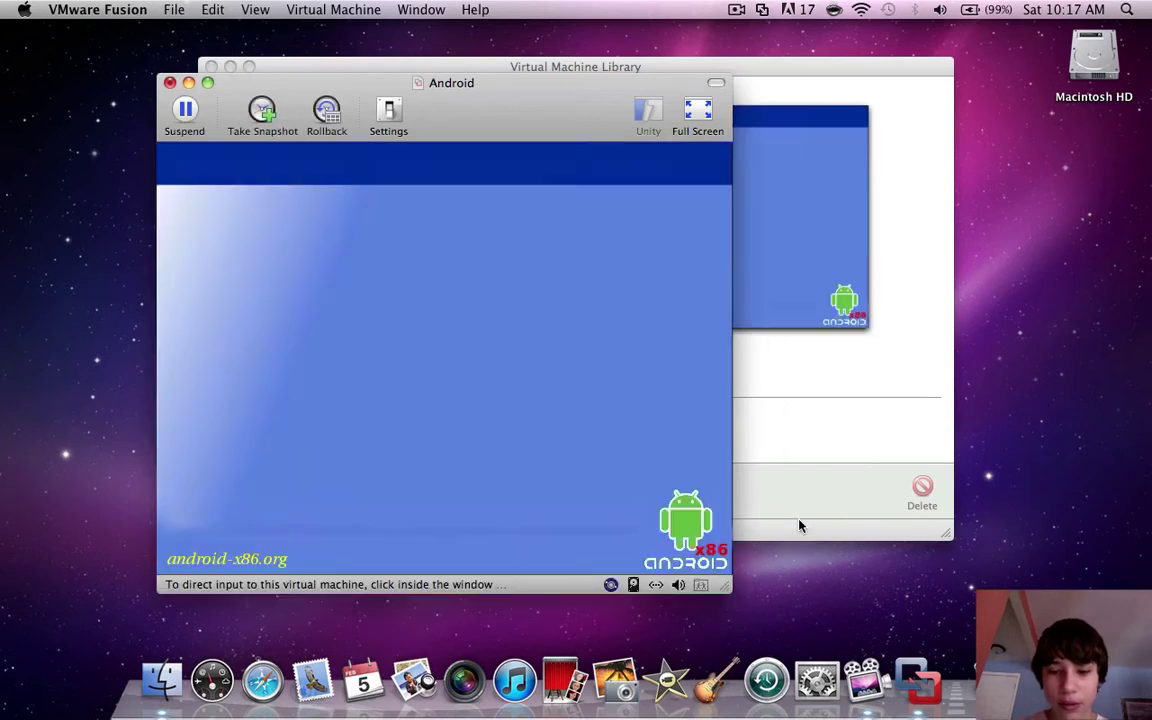
{"action": "left_click", "coordinate": [800, 526]}
{"action": "left_click", "coordinate": [535, 548]}
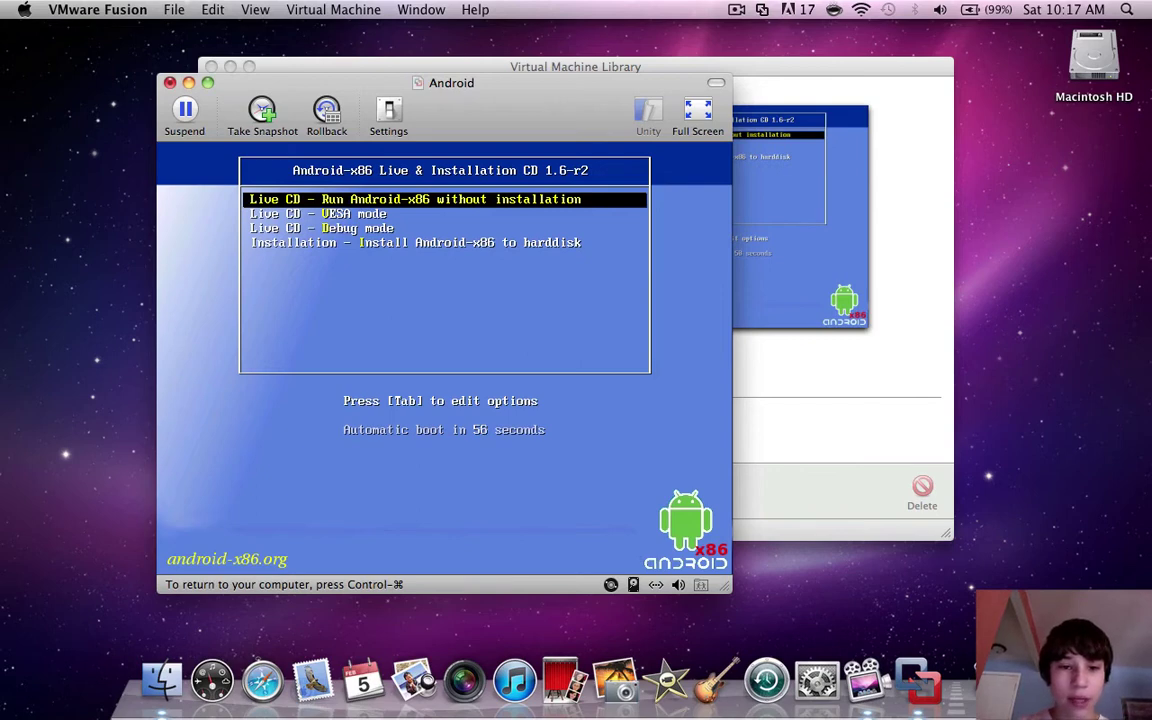
{"action": "key", "text": "Return"}
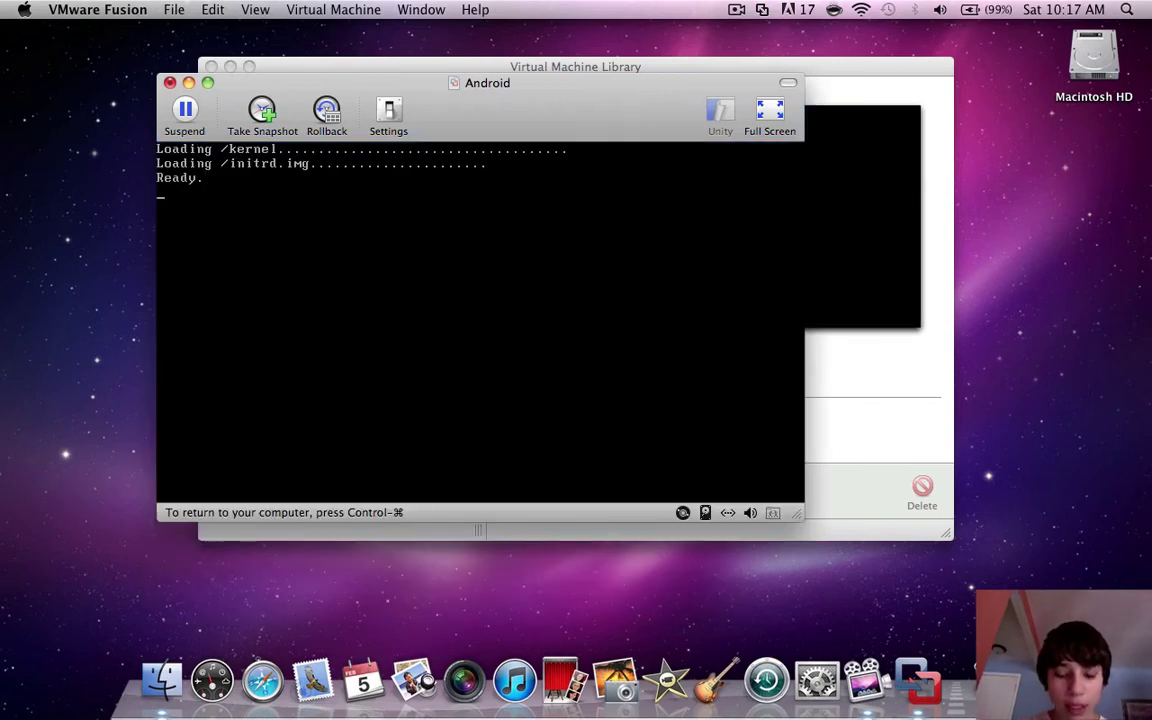
Step: Enlarge the VM window and move it up and to the right
{"action": "key", "text": "ctrl+super"}
{"action": "left_click_drag", "start_coordinate": [800, 513], "coordinate": [931, 599]}
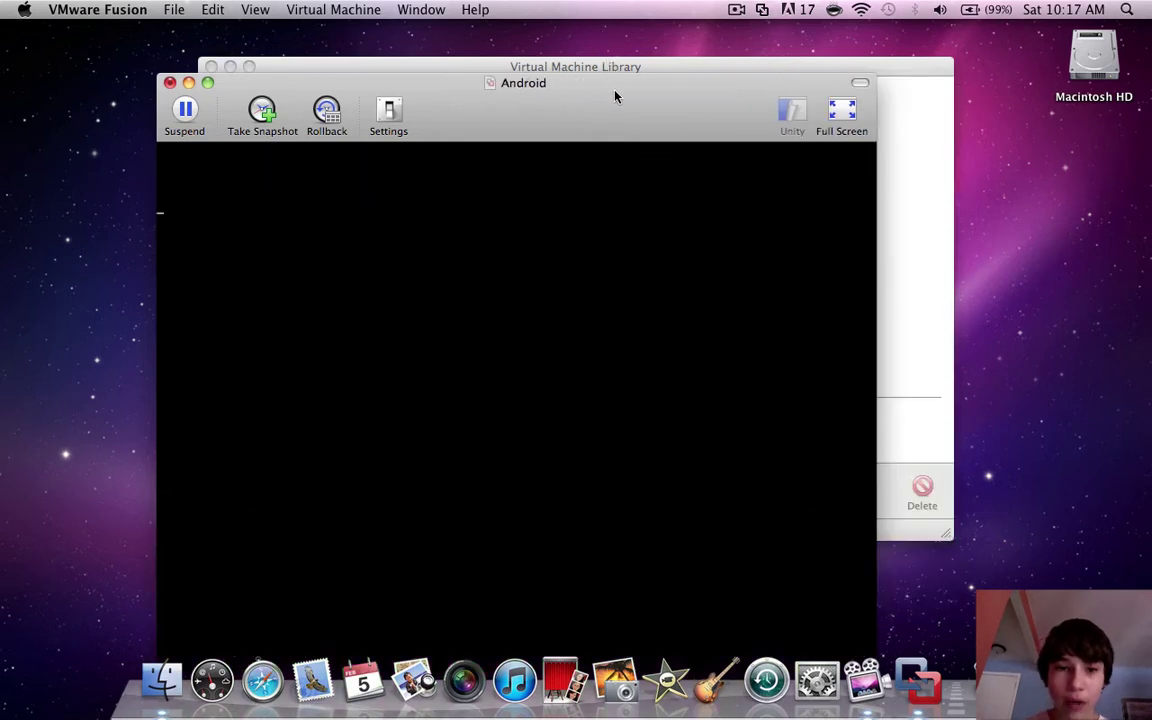
{"action": "left_click_drag", "start_coordinate": [615, 97], "coordinate": [657, 48]}
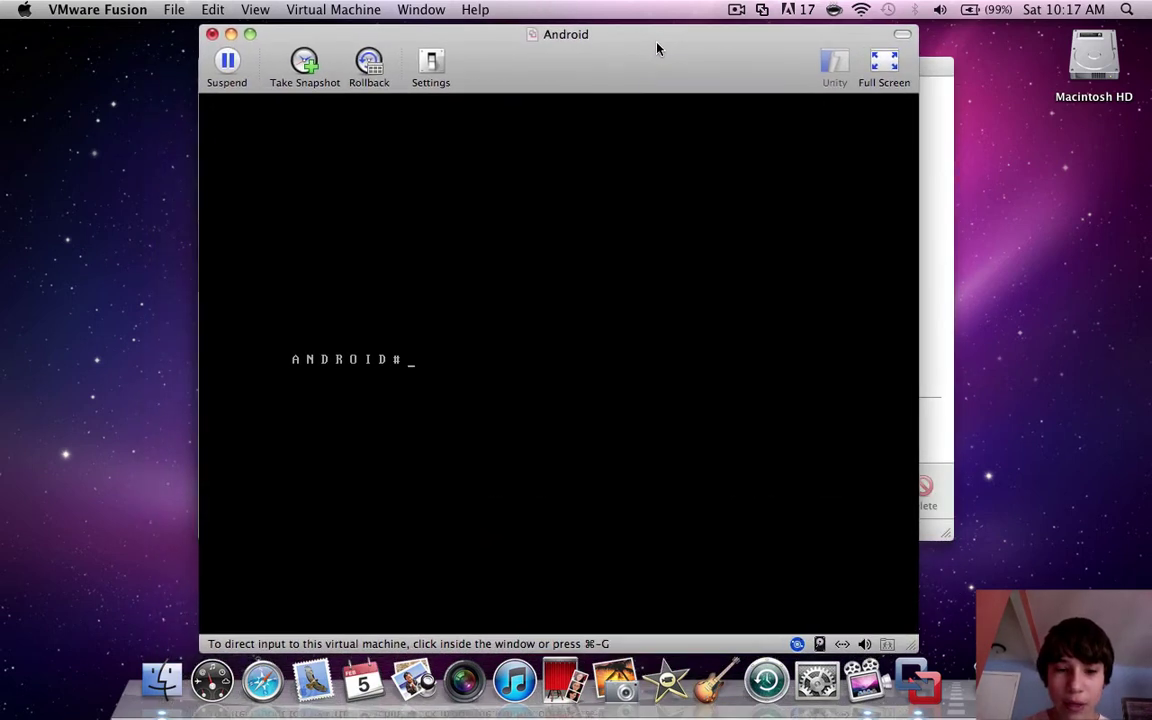
Step: Search 'facebook' from the Android home screen and open the Facebook site
{"action": "left_click", "coordinate": [558, 378]}
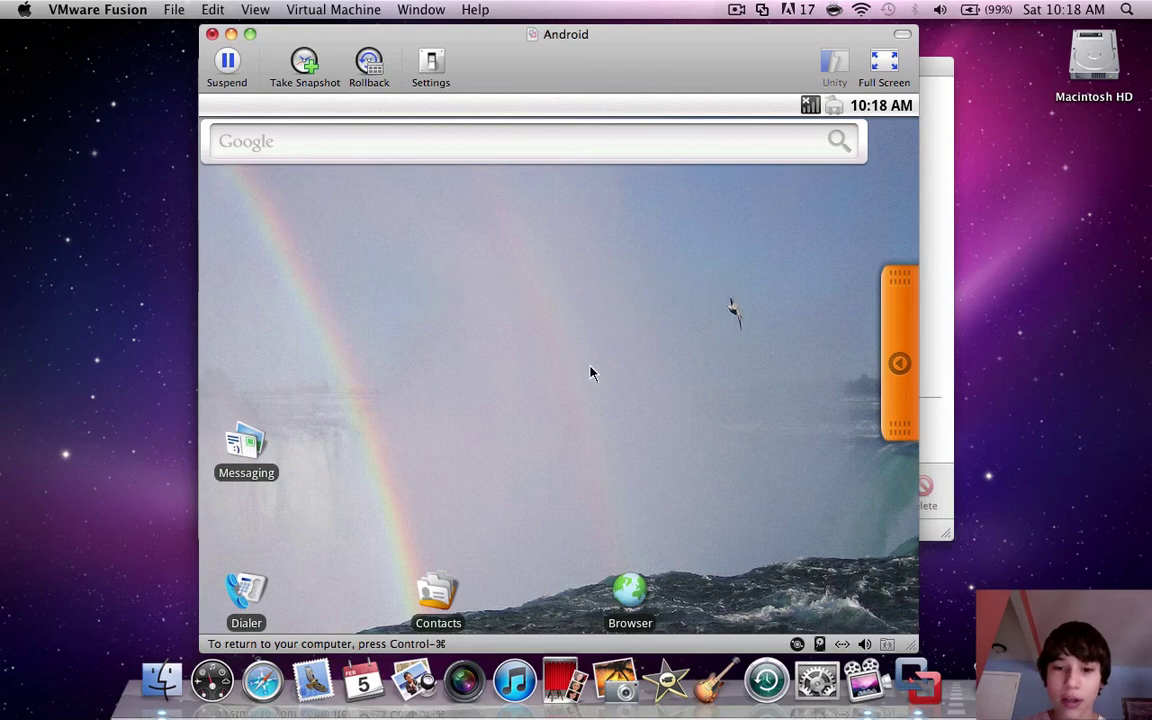
{"action": "left_click", "coordinate": [505, 150]}
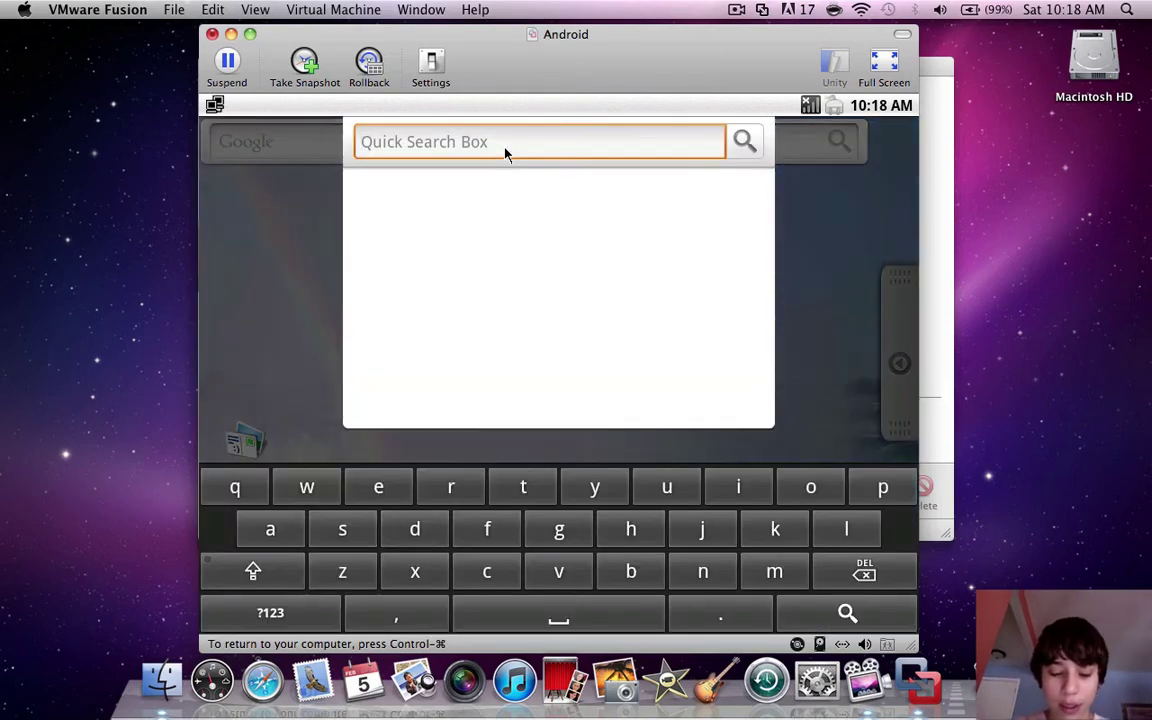
{"action": "type", "text": "face"}
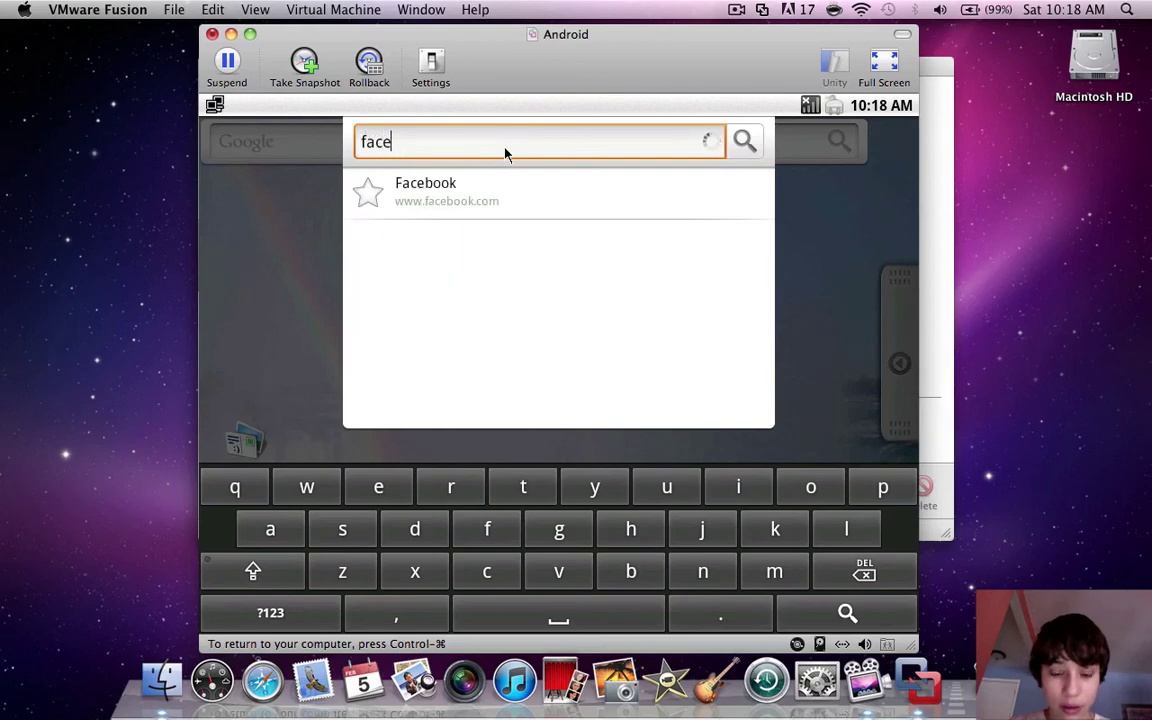
{"action": "type", "text": "book"}
{"action": "key", "text": "Return"}
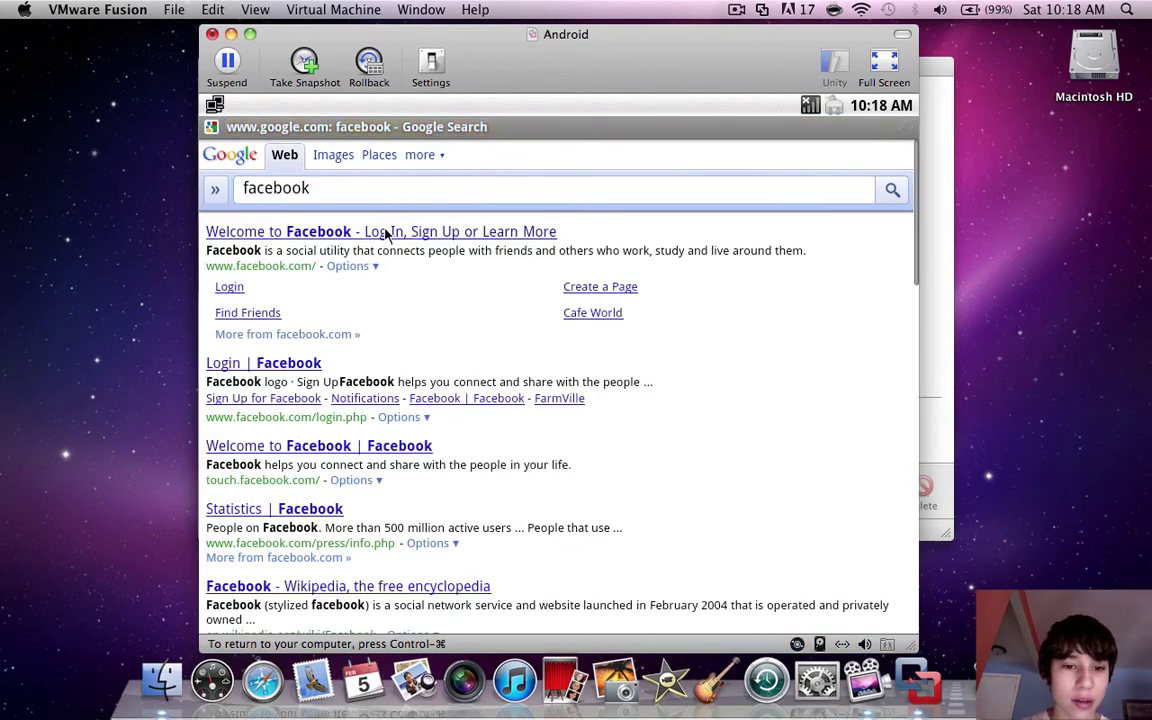
{"action": "left_click", "coordinate": [385, 232]}
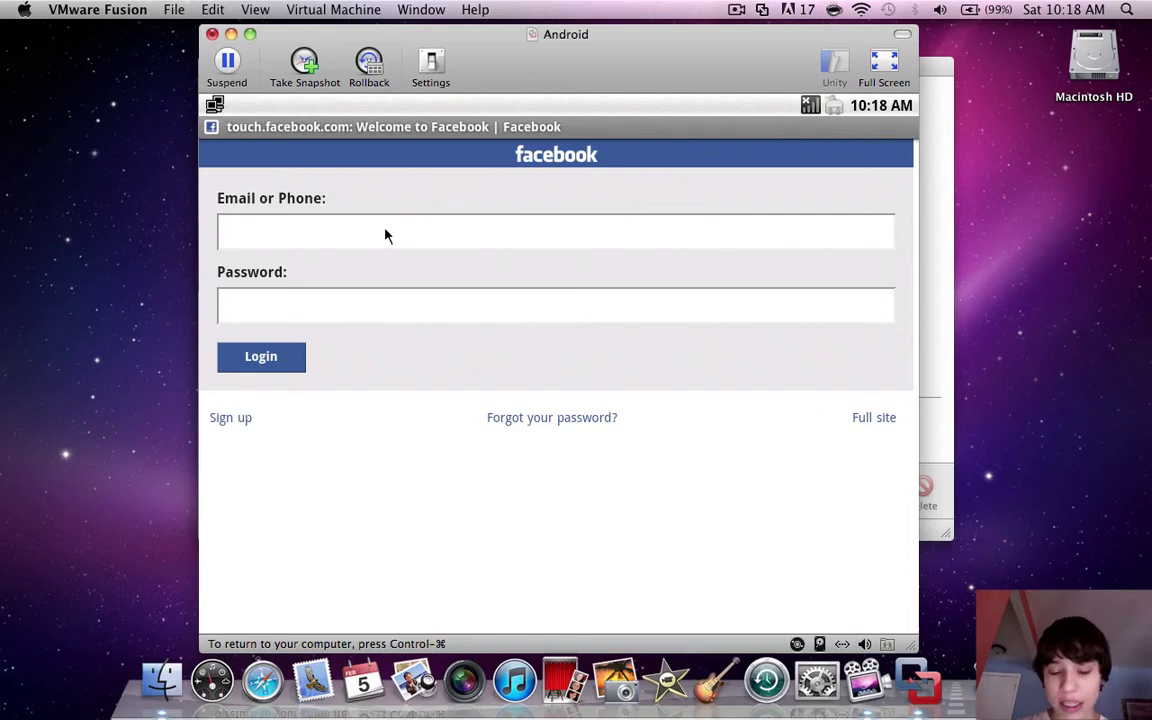
Step: Back out of the browser and search box, then show the app drawer
{"action": "key", "text": "Escape"}
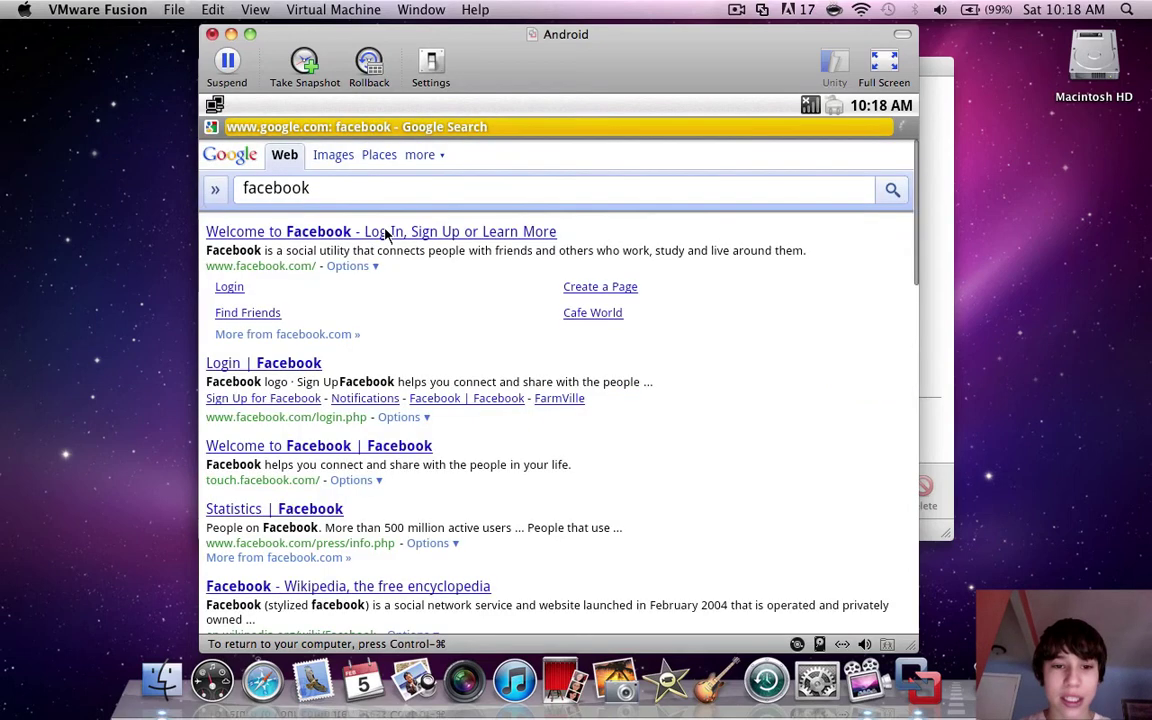
{"action": "key", "text": "Escape"}
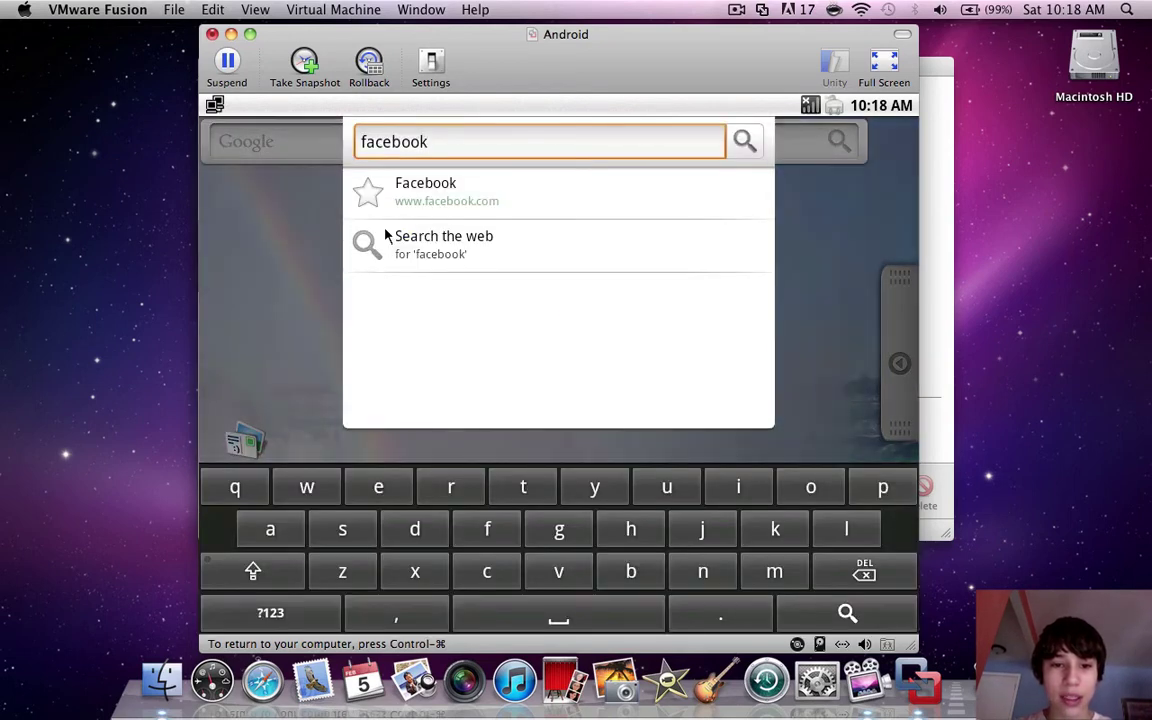
{"action": "key", "text": "Escape"}
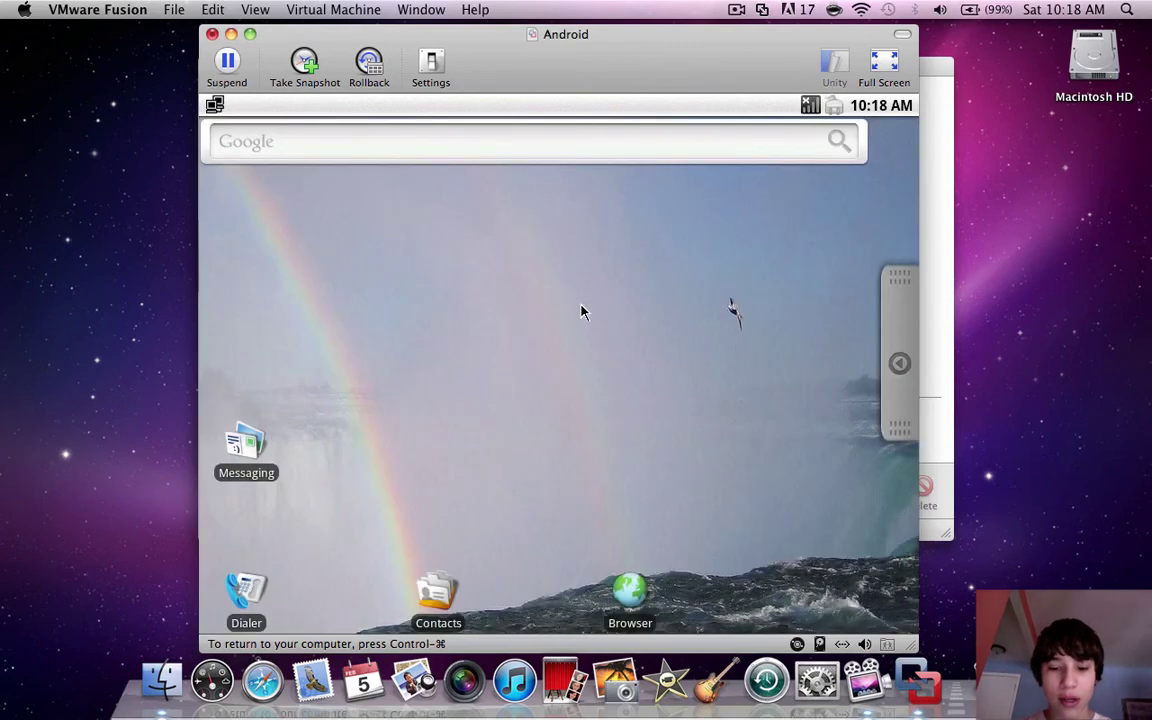
{"action": "left_click", "coordinate": [900, 362]}
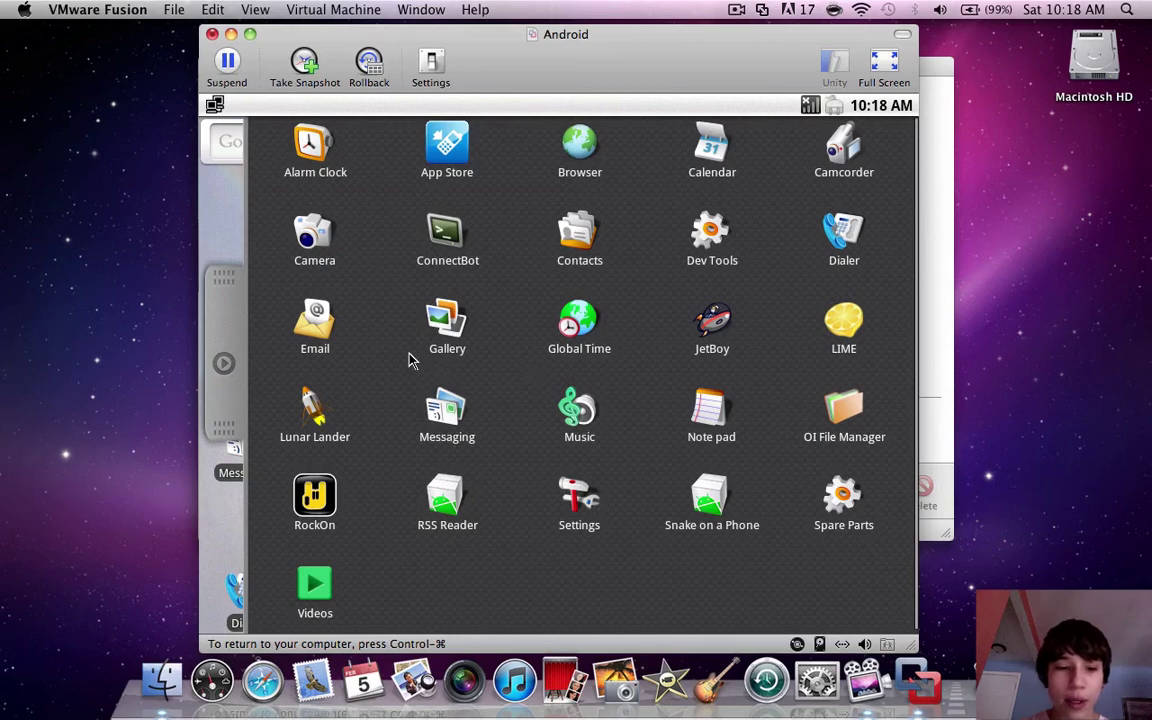
{"action": "left_click", "coordinate": [230, 360]}
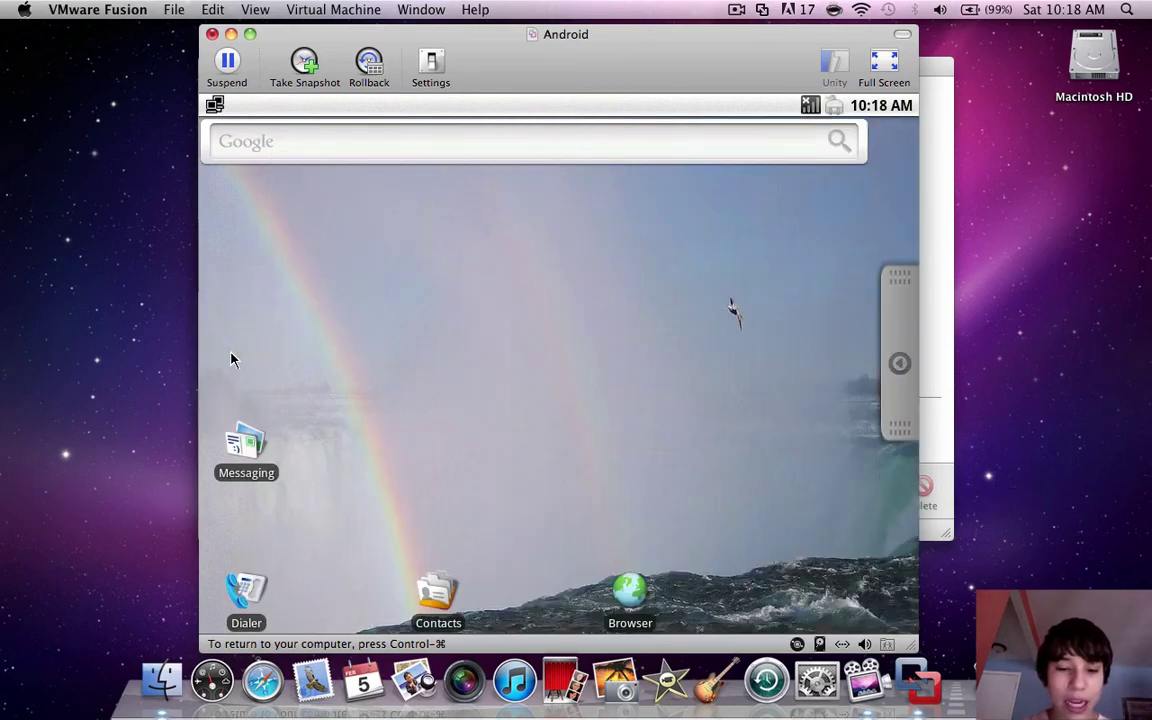
{"action": "left_click_drag", "start_coordinate": [230, 360], "coordinate": [437, 373]}
{"action": "left_click_drag", "start_coordinate": [676, 417], "coordinate": [349, 422]}
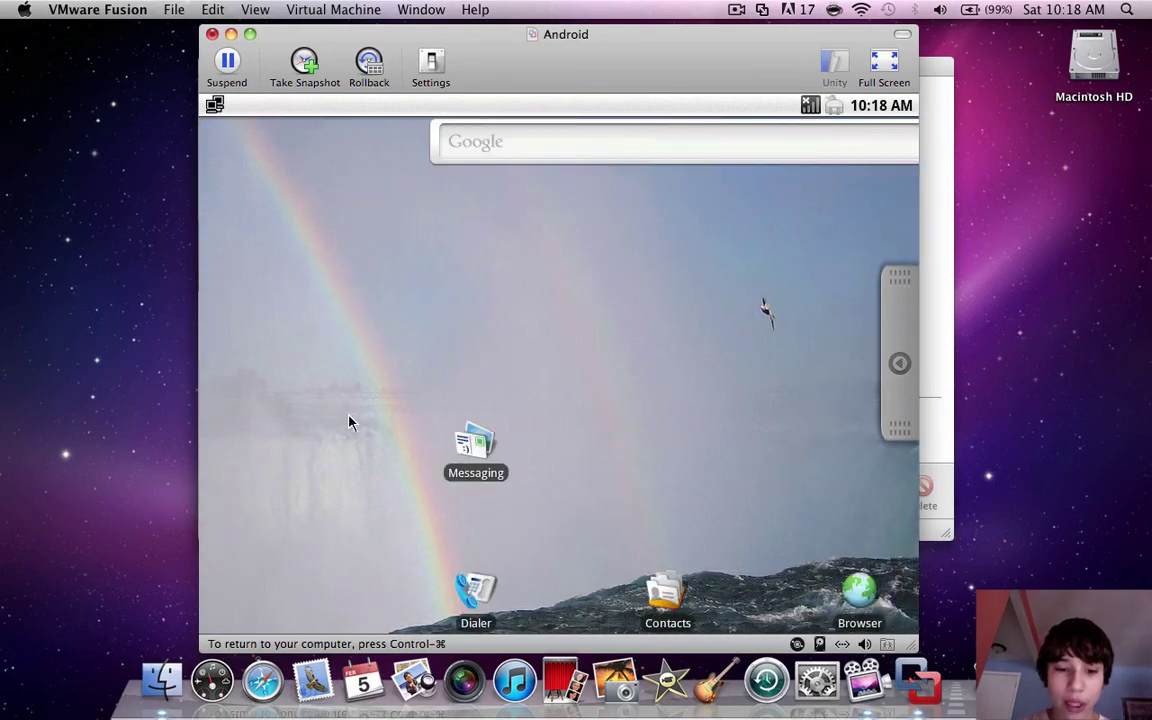
{"action": "left_click_drag", "start_coordinate": [604, 447], "coordinate": [702, 437]}
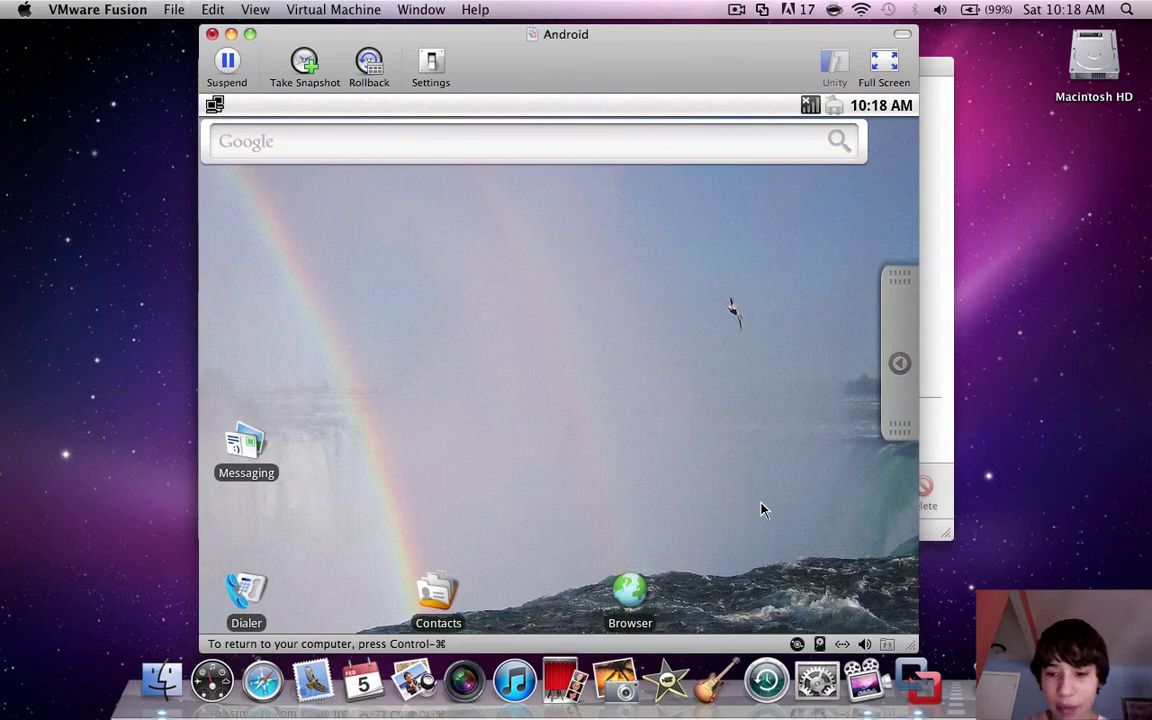
{"action": "left_click", "coordinate": [899, 380]}
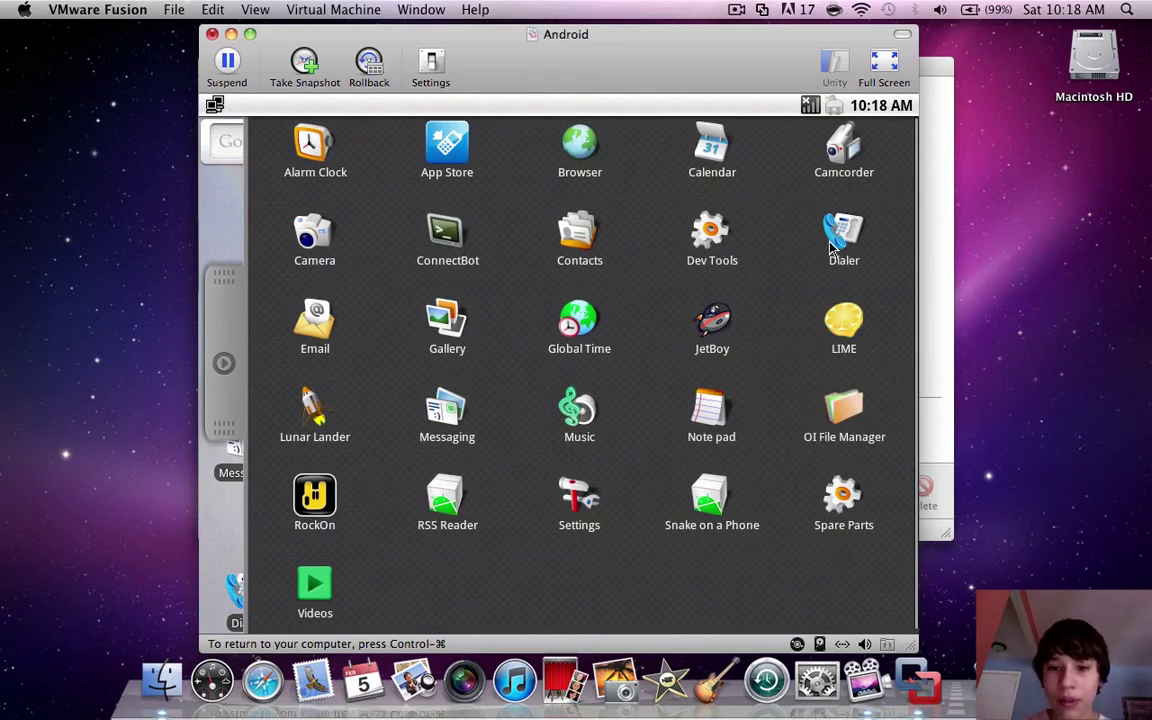
{"action": "left_click", "coordinate": [844, 170]}
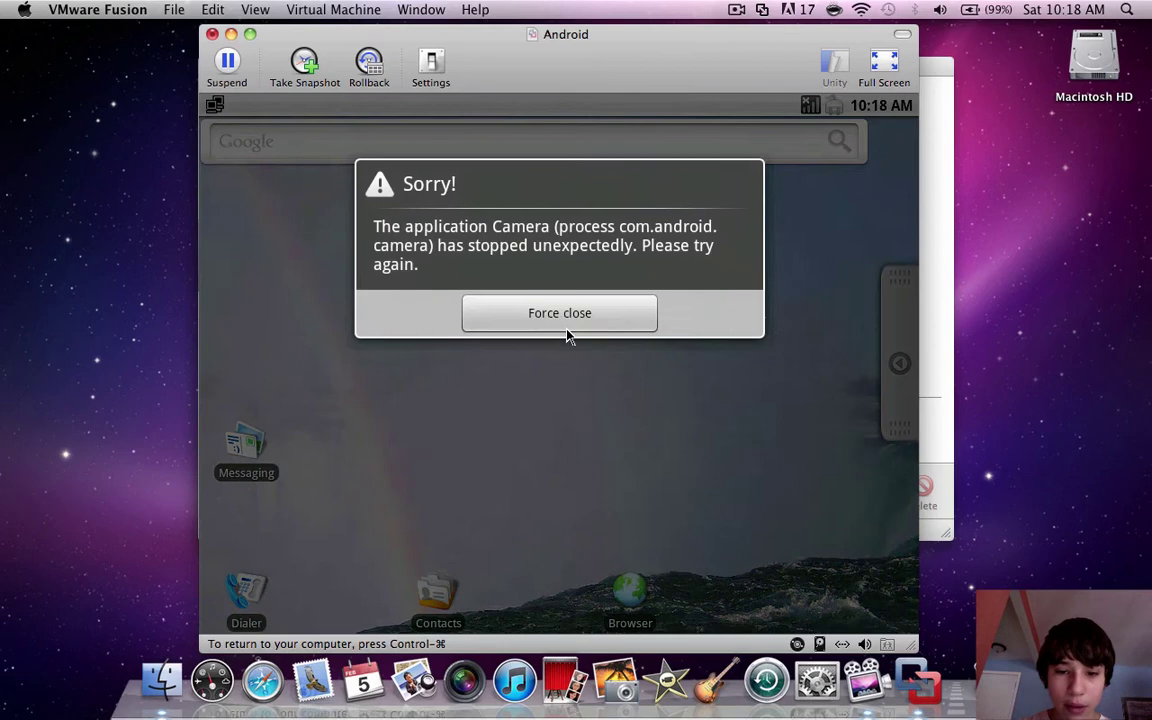
{"action": "left_click", "coordinate": [570, 322]}
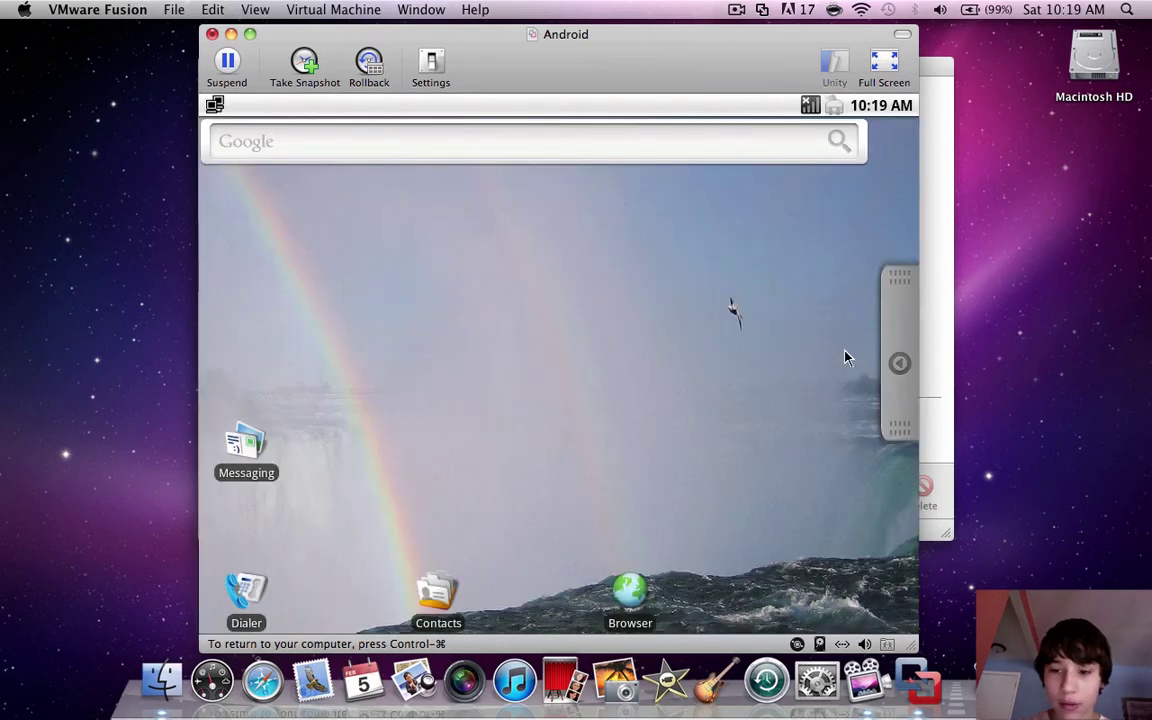
{"action": "left_click", "coordinate": [907, 345]}
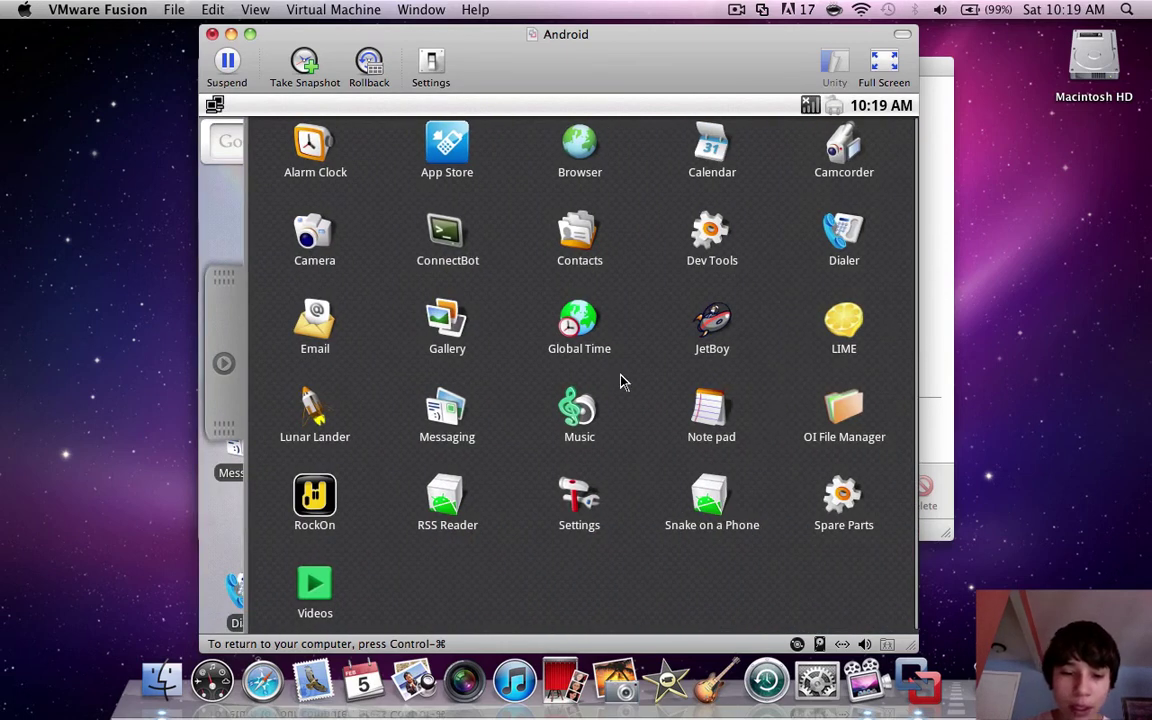
Step: Open Android Settings, try the Sound & display entry, scroll the list, then return home
{"action": "left_click", "coordinate": [585, 505]}
{"action": "left_click", "coordinate": [462, 388]}
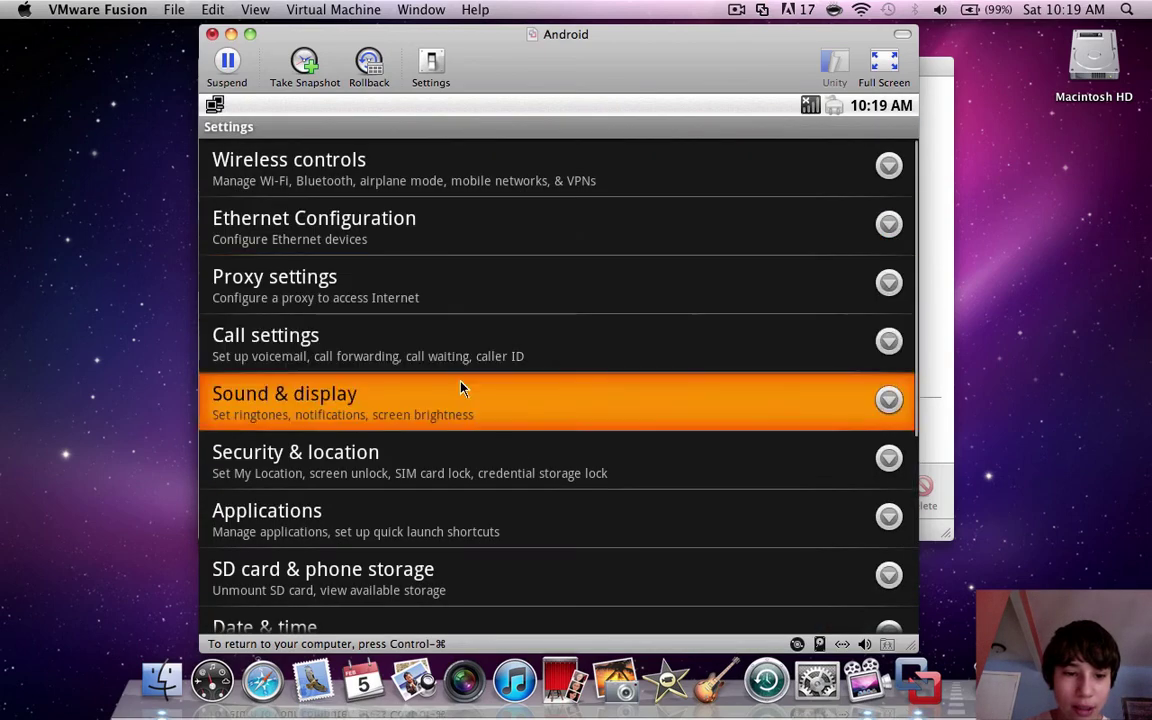
{"action": "scroll", "coordinate": [462, 388], "scroll_direction": "down", "scroll_amount": 9}
{"action": "scroll", "coordinate": [462, 386], "scroll_direction": "up", "scroll_amount": 13}
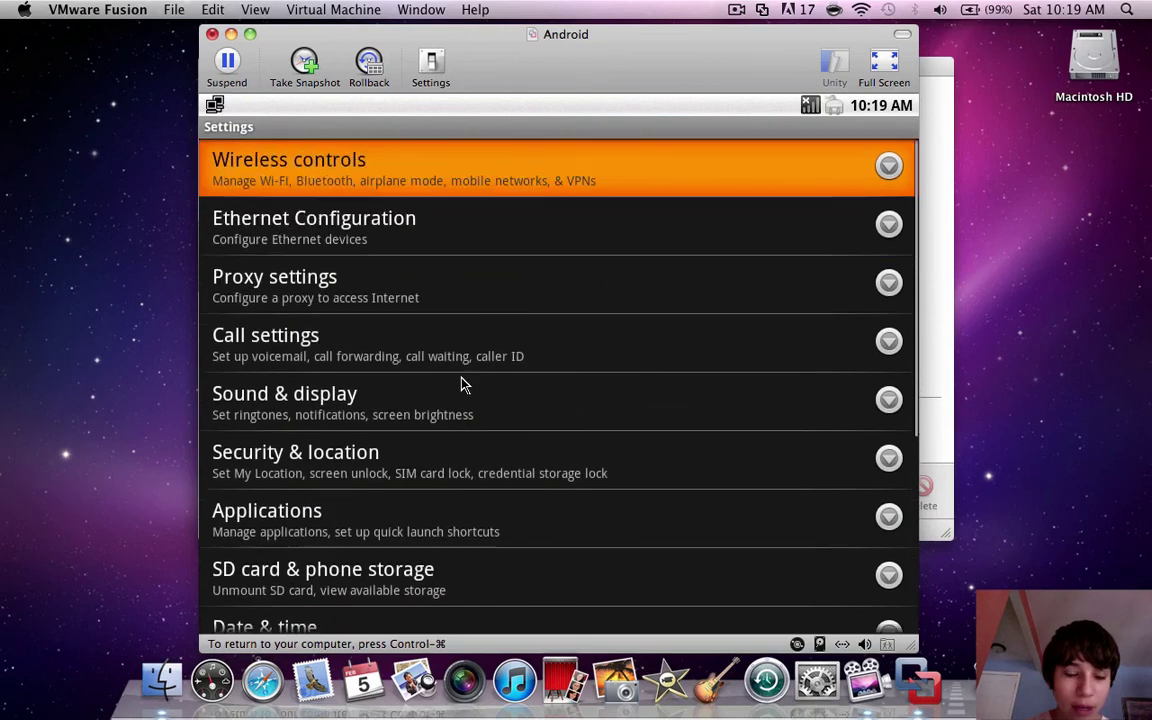
{"action": "key", "text": "Home"}
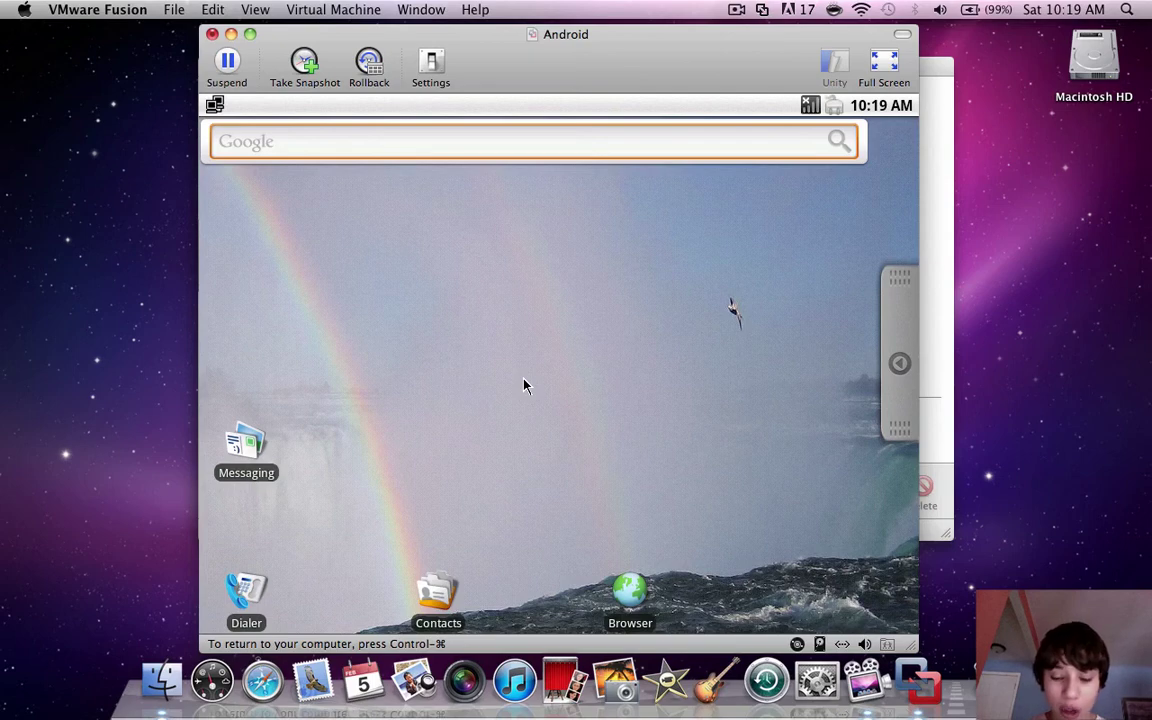
Step: Open the home screen's Wallpaper source chooser and dismiss it without changing anything
{"action": "key", "text": "Menu"}
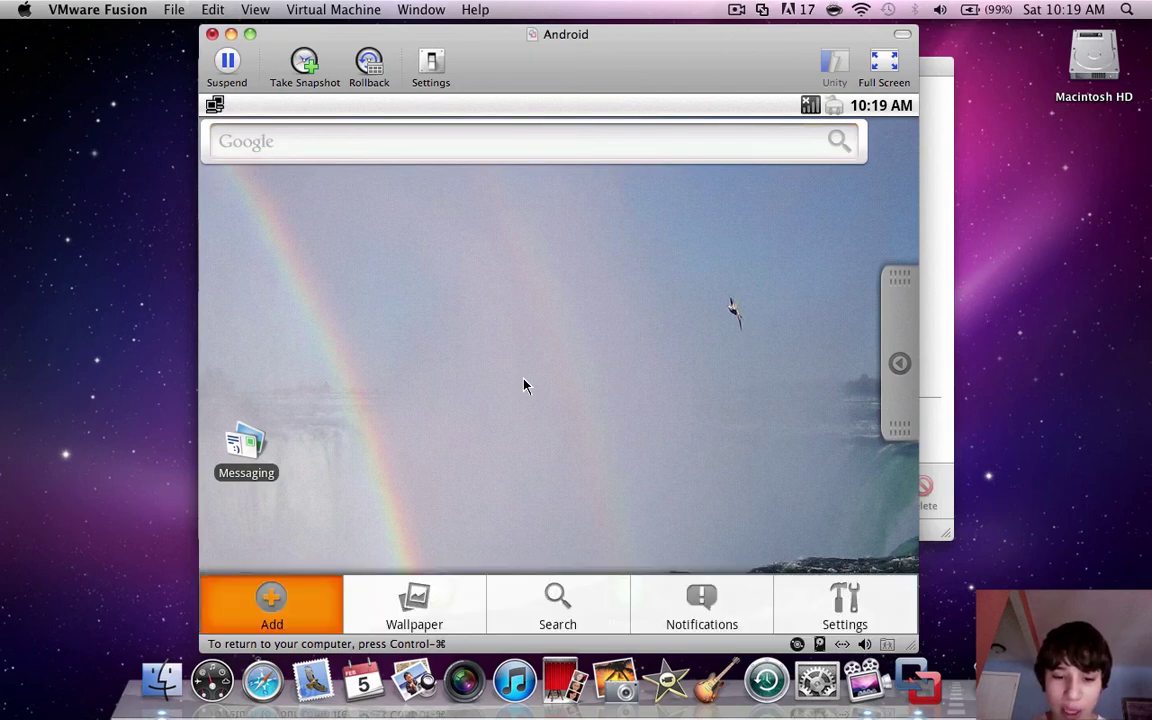
{"action": "key", "text": "Right"}
{"action": "key", "text": "Right"}
{"action": "key", "text": "Right"}
{"action": "key", "text": "Left"}
{"action": "key", "text": "Left"}
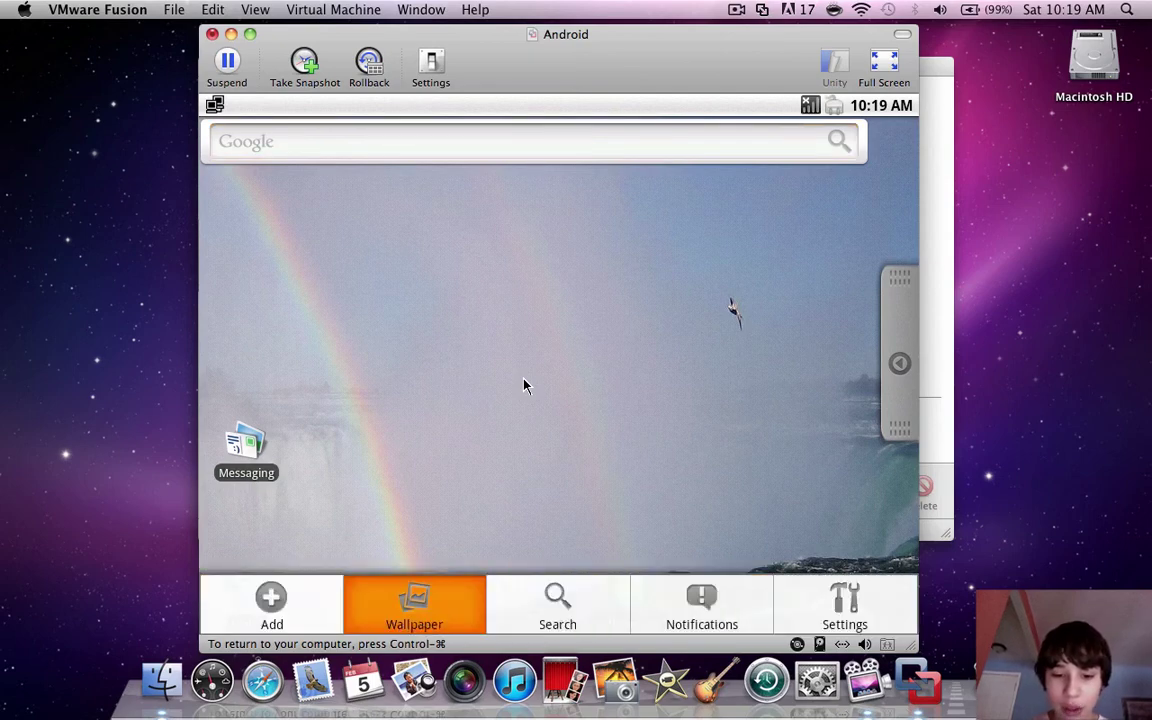
{"action": "key", "text": "Return"}
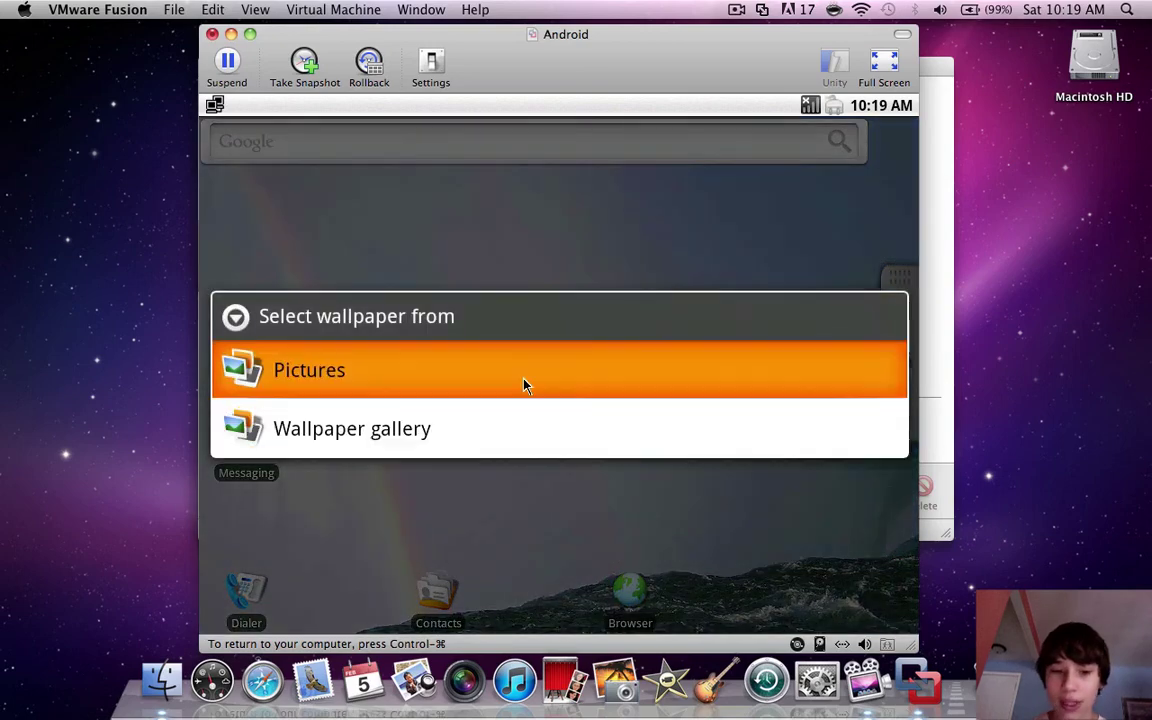
{"action": "key", "text": "Escape"}
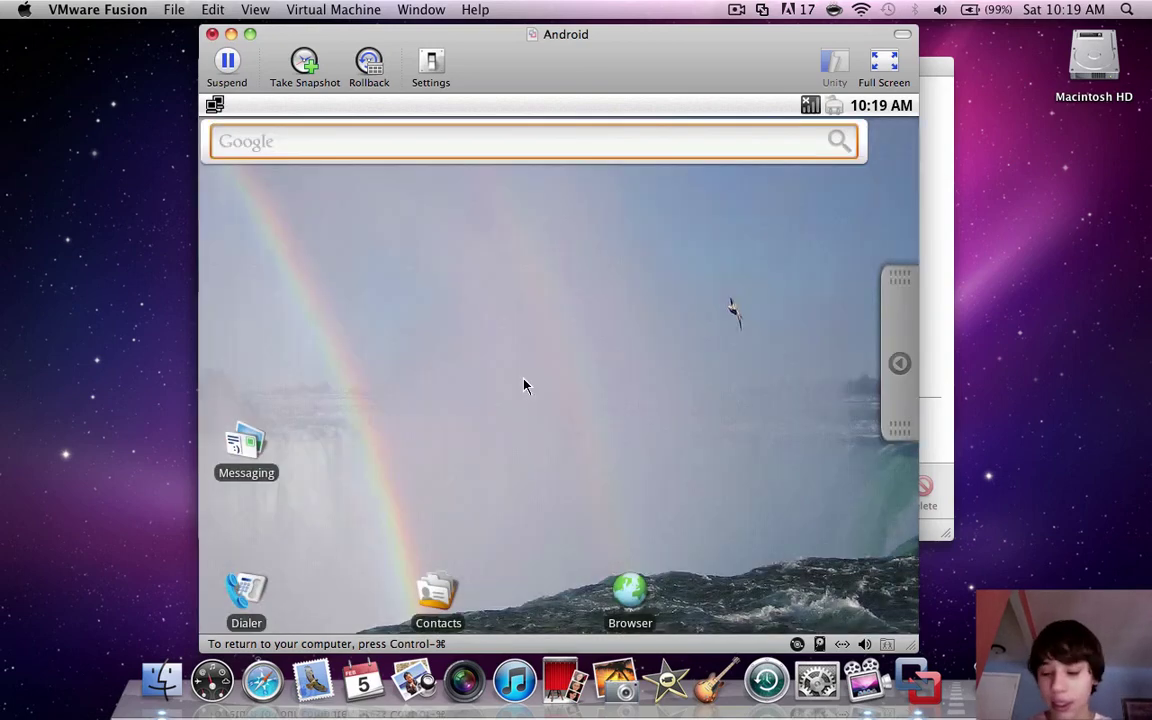
Step: Reopen Settings from the app list using arrow keys, browse its entries, then go back home
{"action": "key", "text": "Right"}
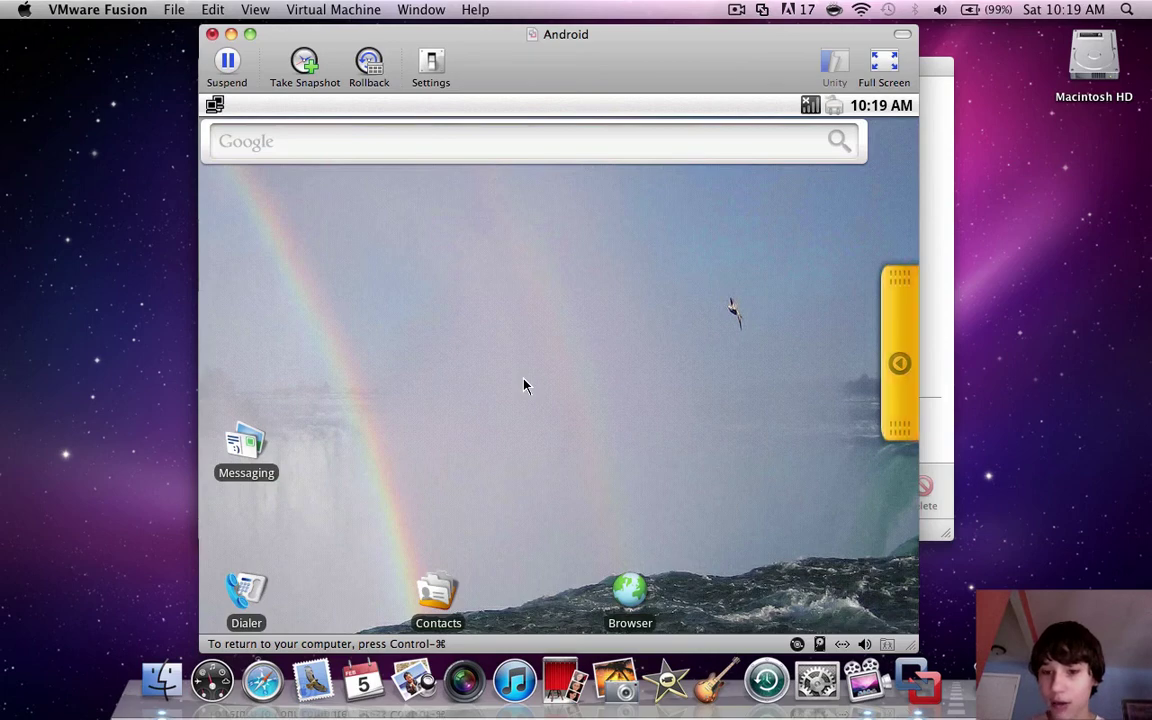
{"action": "key", "text": "Return"}
{"action": "key", "text": "Right"}
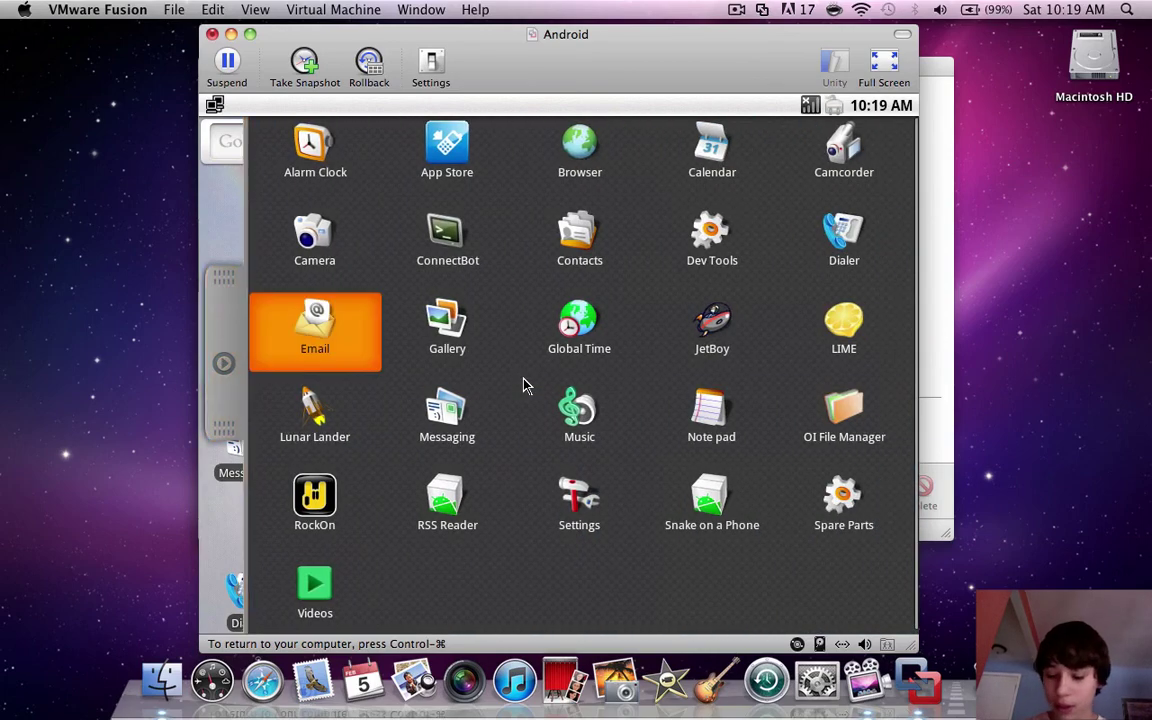
{"action": "key", "text": "Right"}
{"action": "key", "text": "Right"}
{"action": "key", "text": "Down"}
{"action": "key", "text": "Down"}
{"action": "key", "text": "Return"}
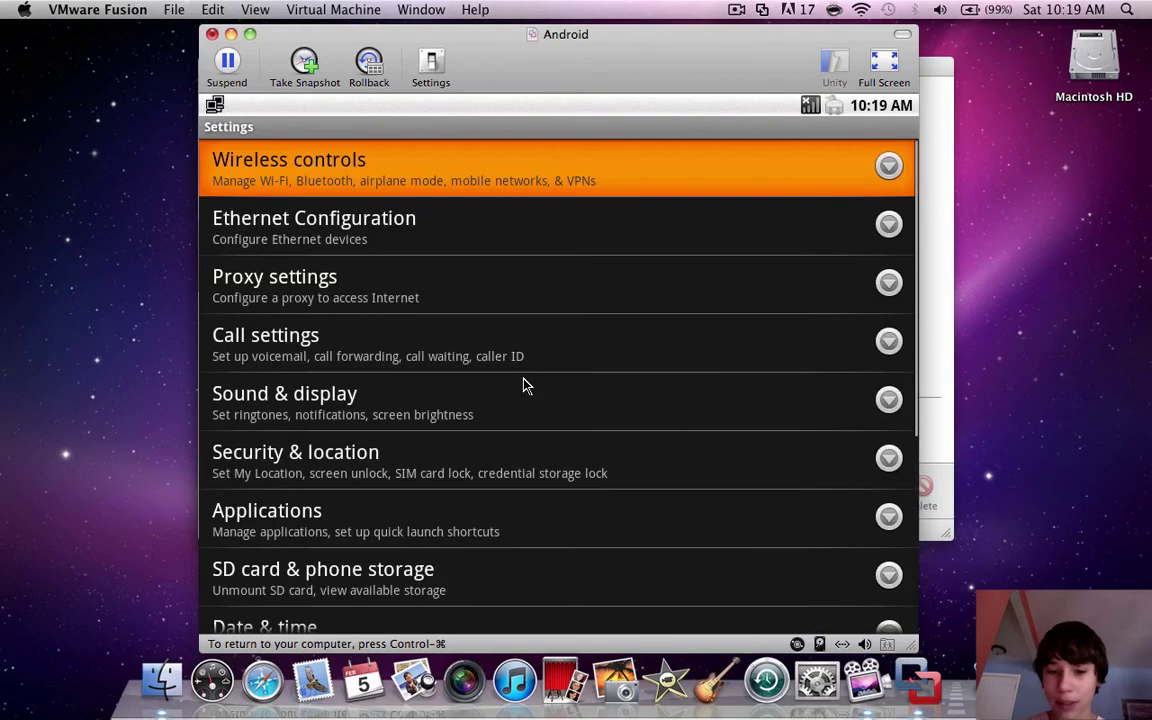
{"action": "key", "text": "Down"}
{"action": "key", "text": "Down"}
{"action": "key", "text": "Down"}
{"action": "key", "text": "Down"}
{"action": "key", "text": "Up"}
{"action": "key", "text": "Up"}
{"action": "key", "text": "Up"}
{"action": "key", "text": "Up"}
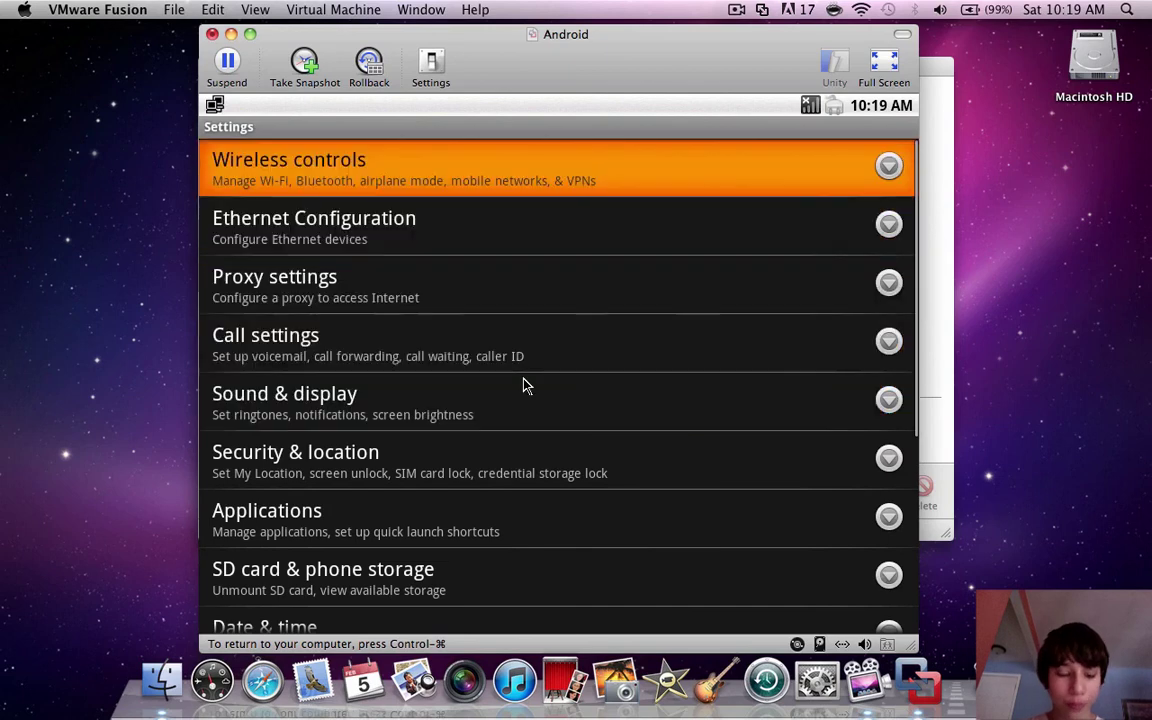
{"action": "key", "text": "Home"}
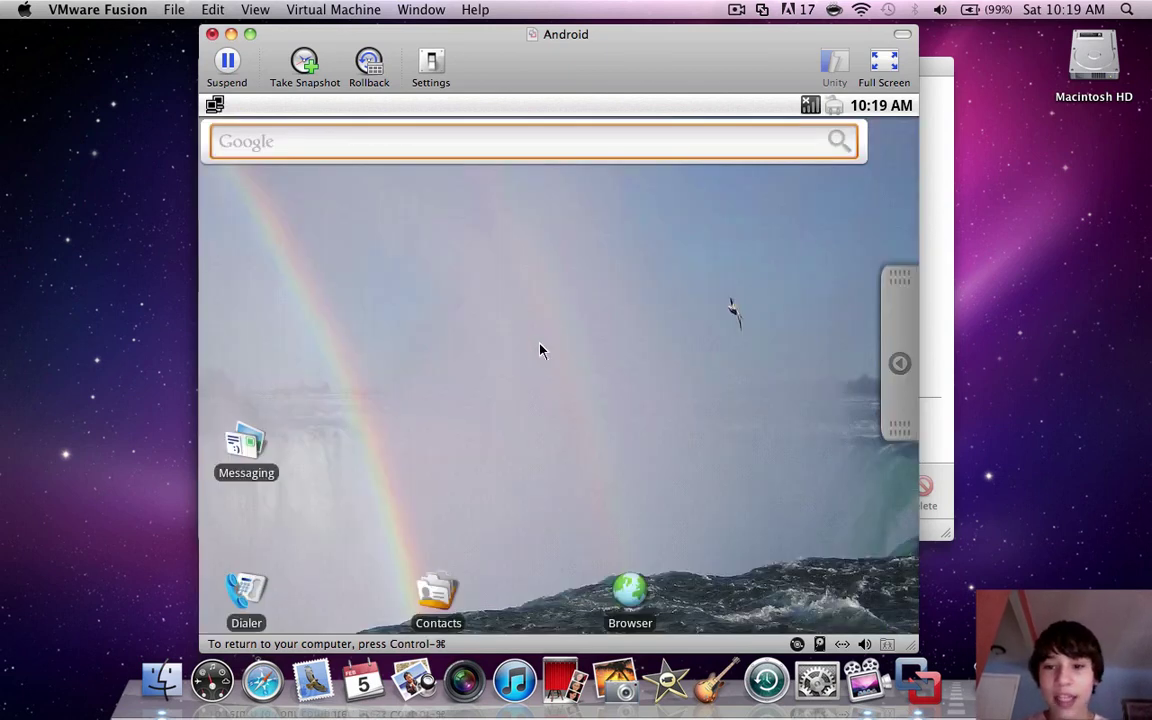
Step: Move across the home screen pages, ending on the empty right-hand page
{"action": "key", "text": "Left"}
{"action": "key", "text": "Right"}
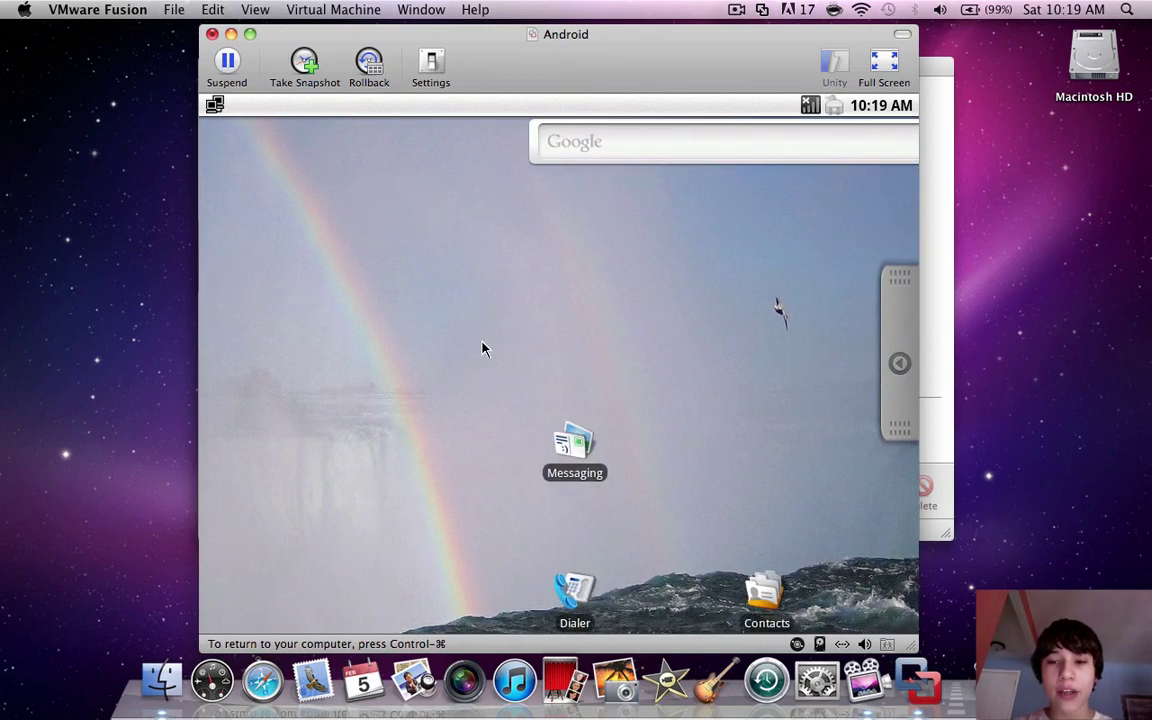
{"action": "left_click_drag", "start_coordinate": [584, 360], "coordinate": [375, 375]}
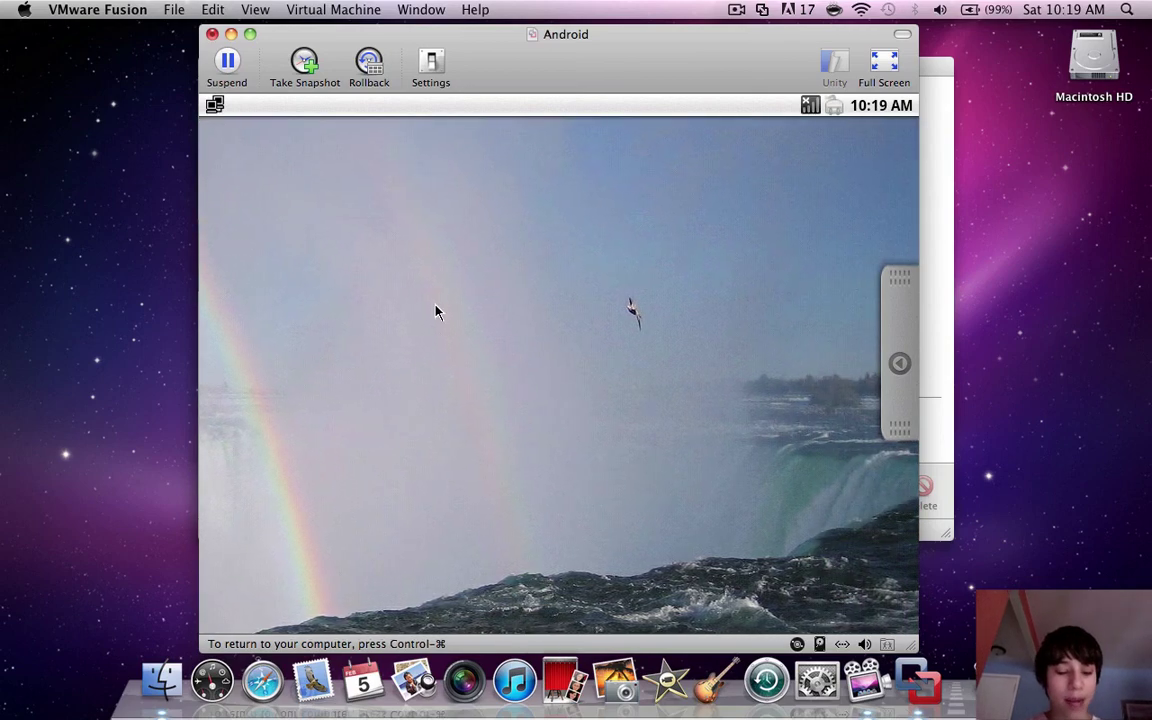